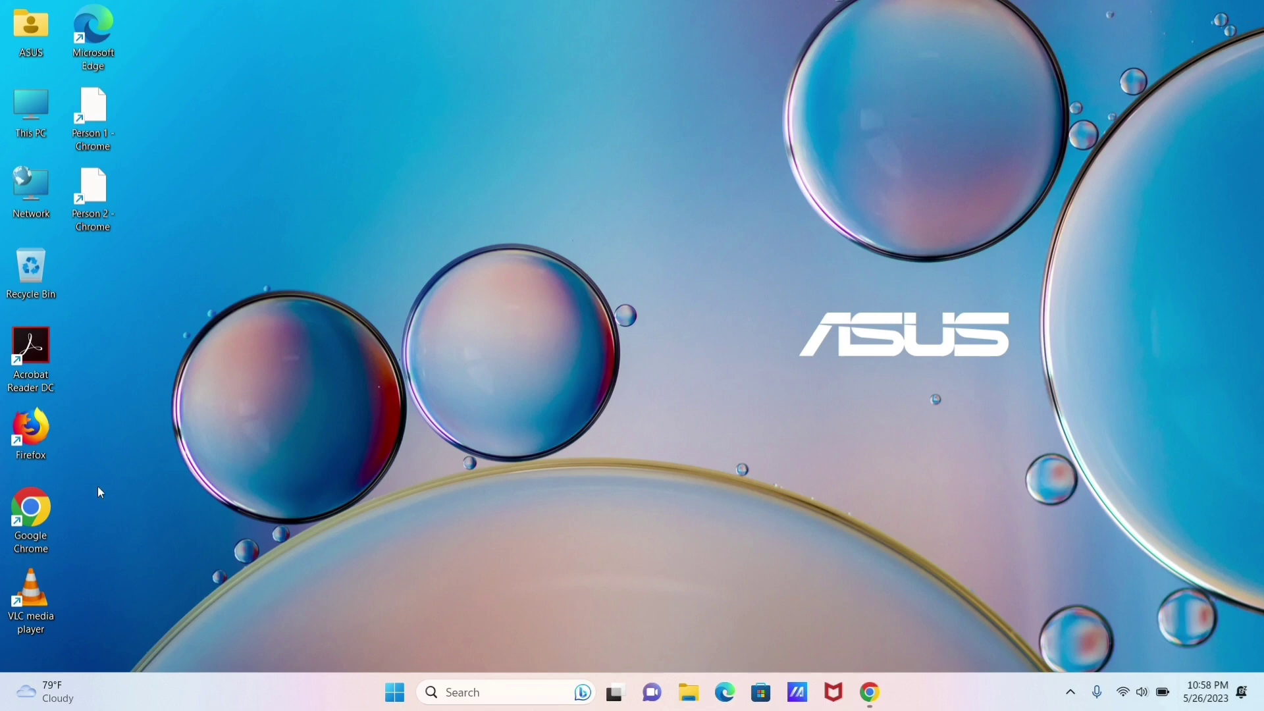
# Launch Chrome, maximize the window, and search Google for 'chrome web store'
pyautogui.doubleClick(25, 522)
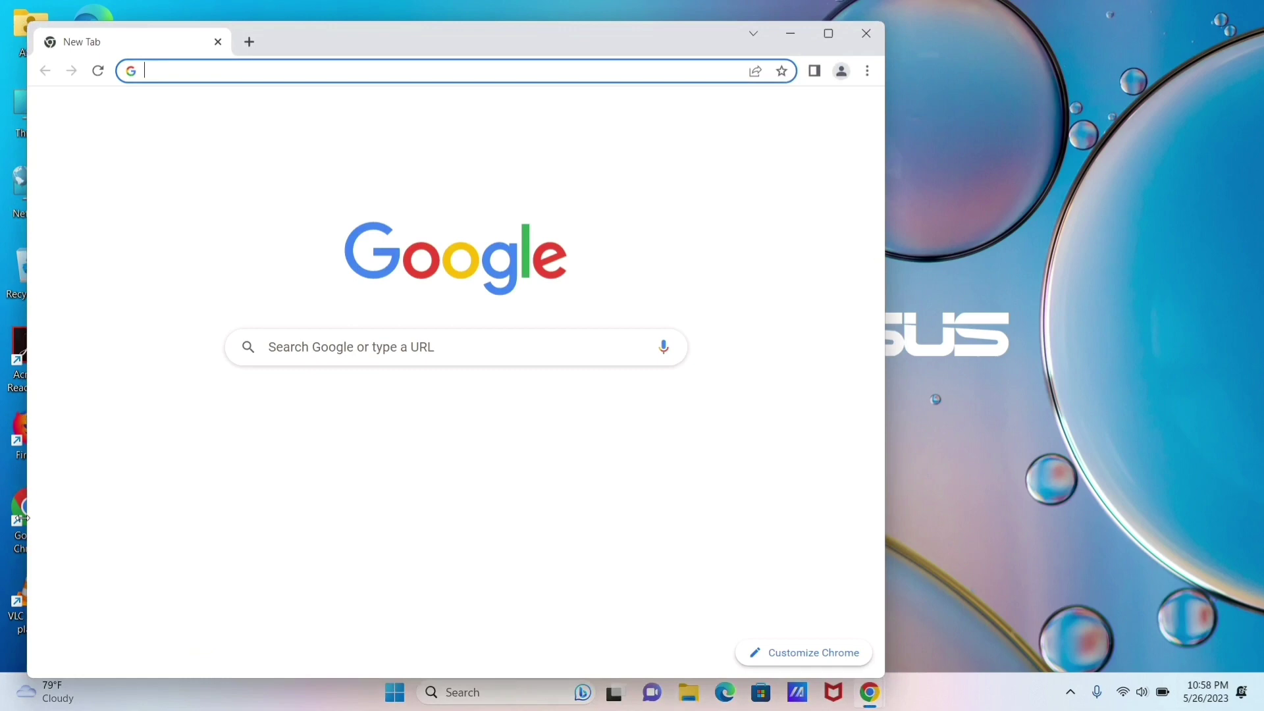
pyautogui.click(825, 33)
pyautogui.click(547, 326)
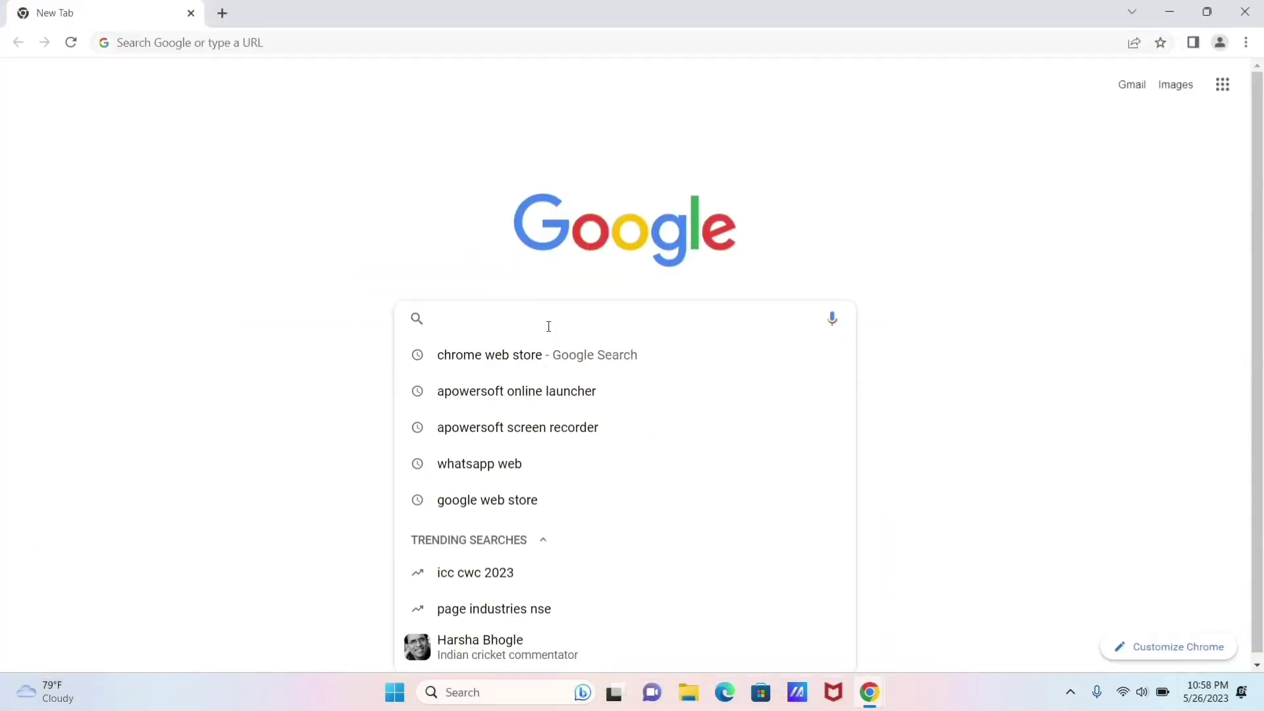
pyautogui.write('chrome web store')
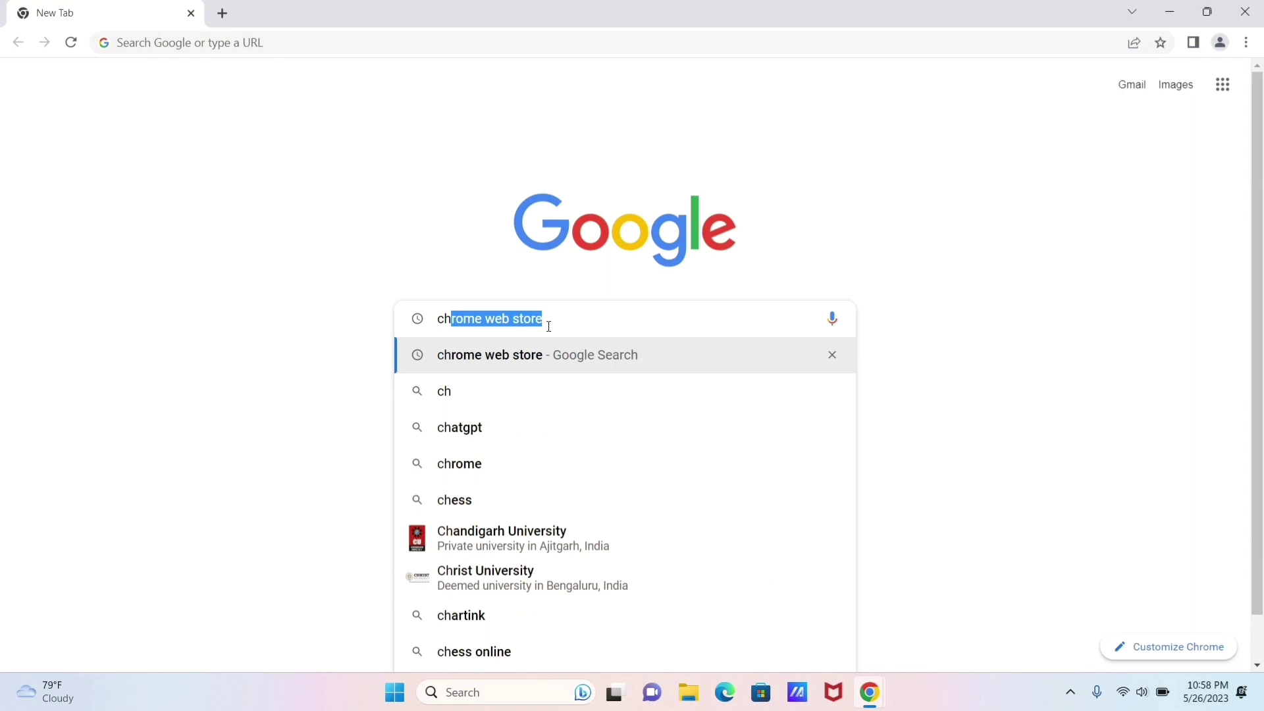
pyautogui.press('Return')
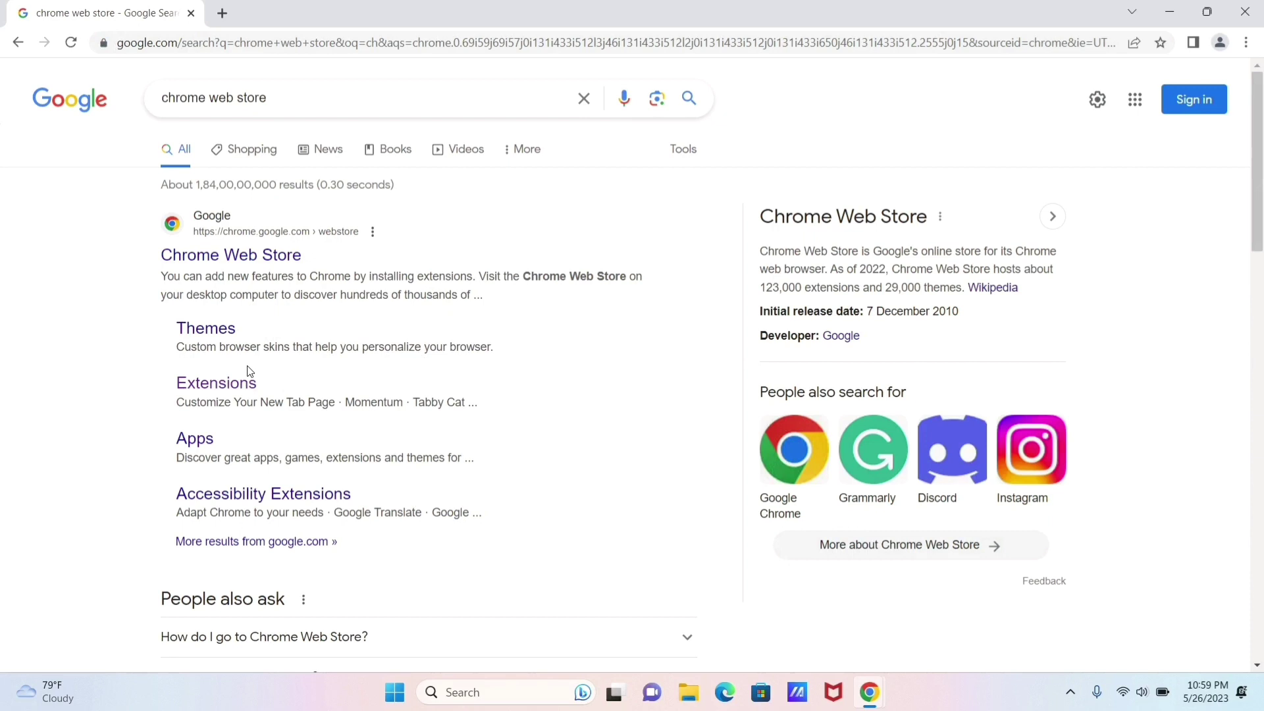
# Open the Chrome Web Store Extensions sitelink and scroll through the page
pyautogui.click(241, 383)
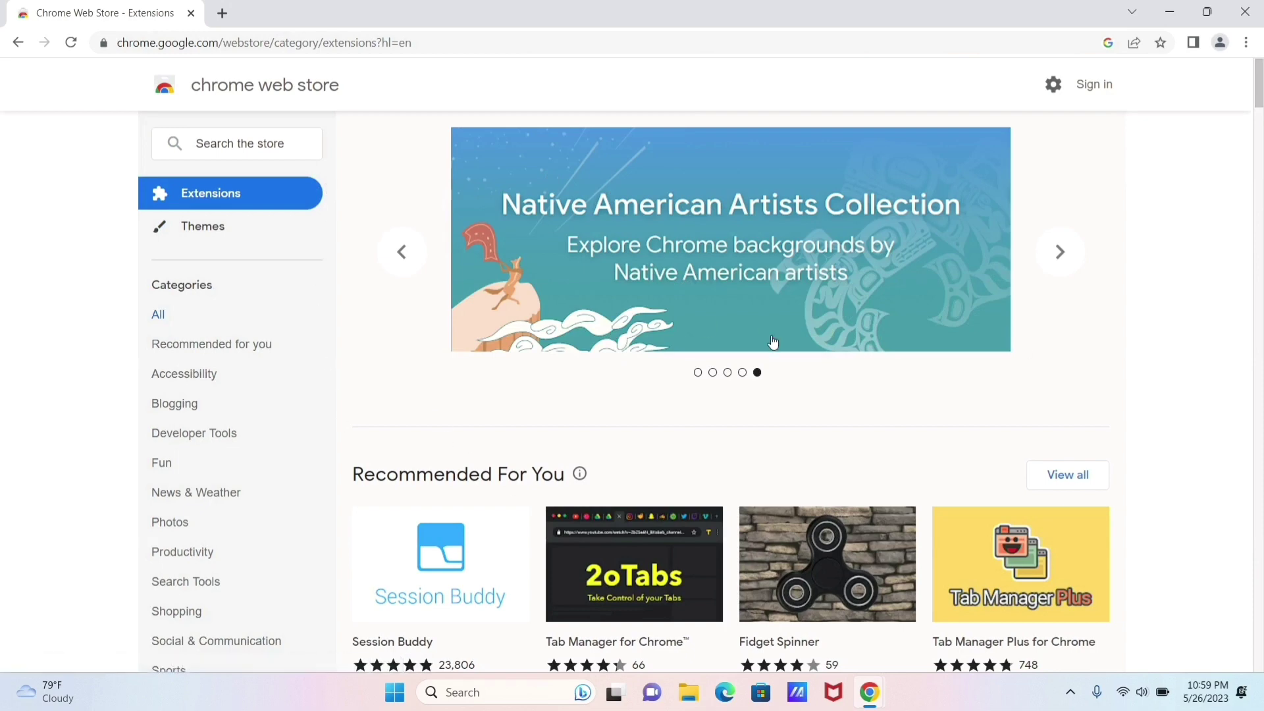
pyautogui.click(1256, 477)
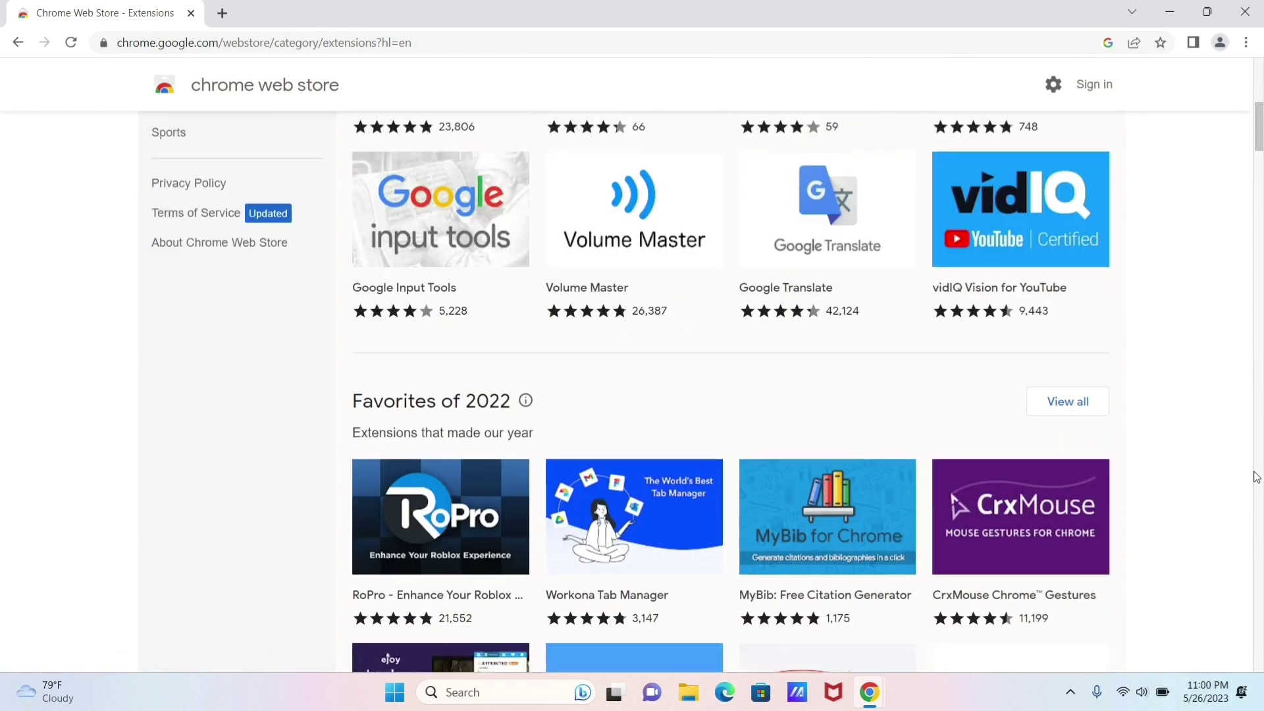
pyautogui.click(1259, 261)
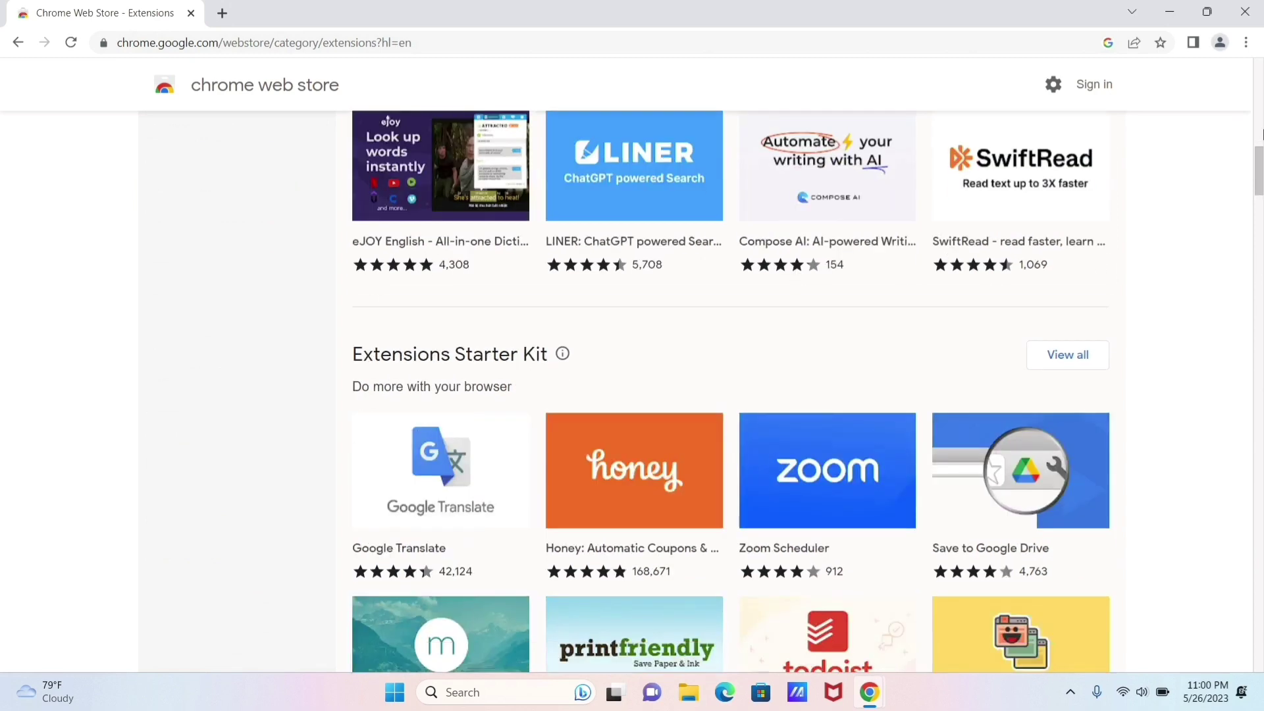
pyautogui.click(1258, 135)
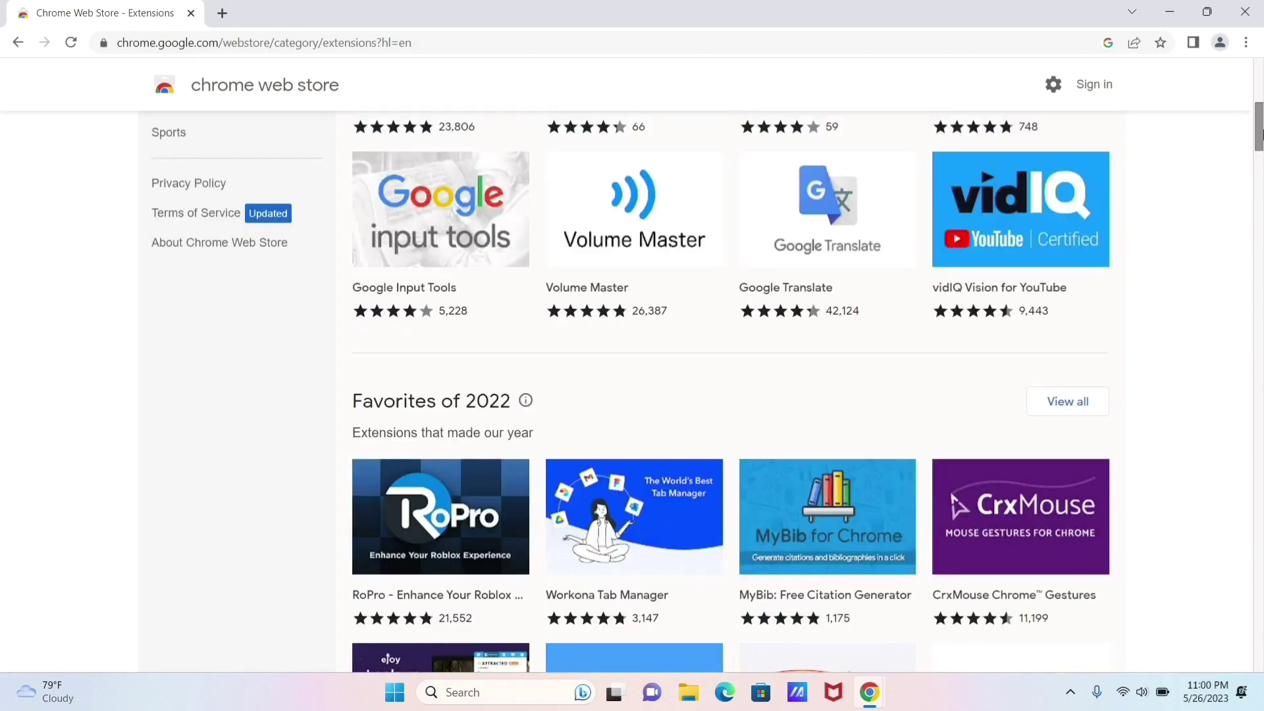
pyautogui.click(1259, 73)
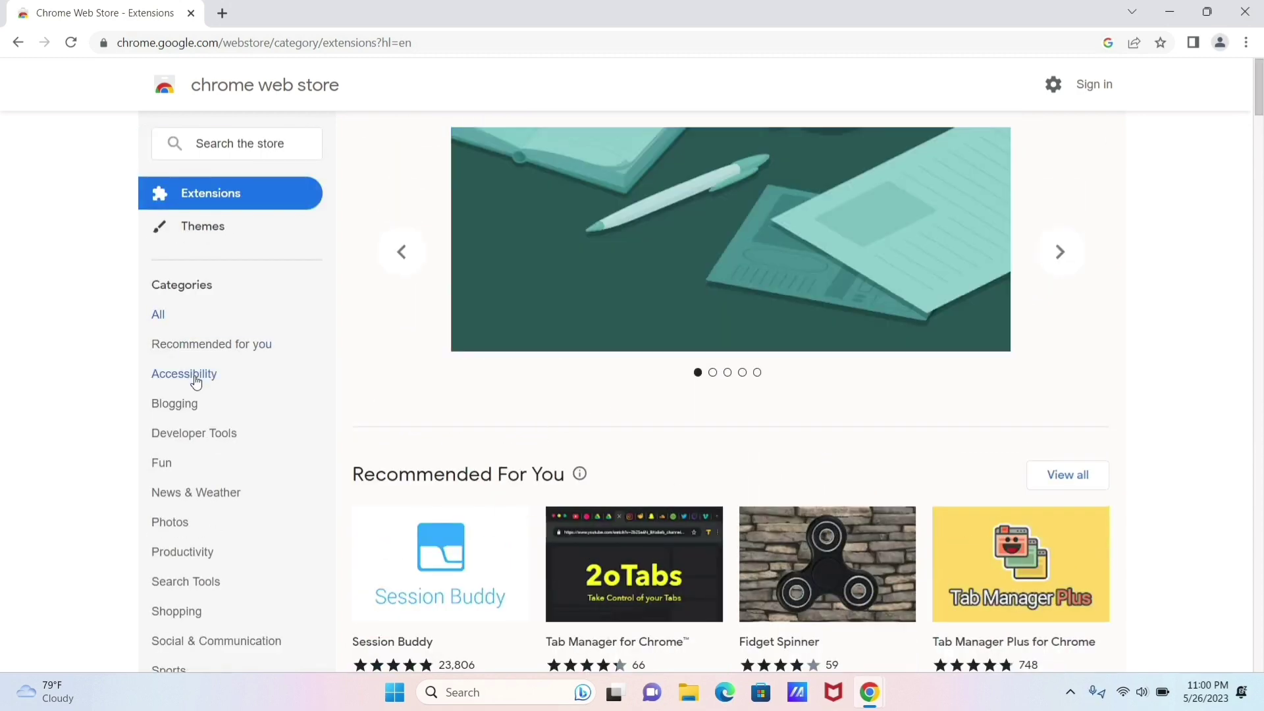
# Browse the Accessibility and Recommended categories, then return to All categories
pyautogui.click(195, 378)
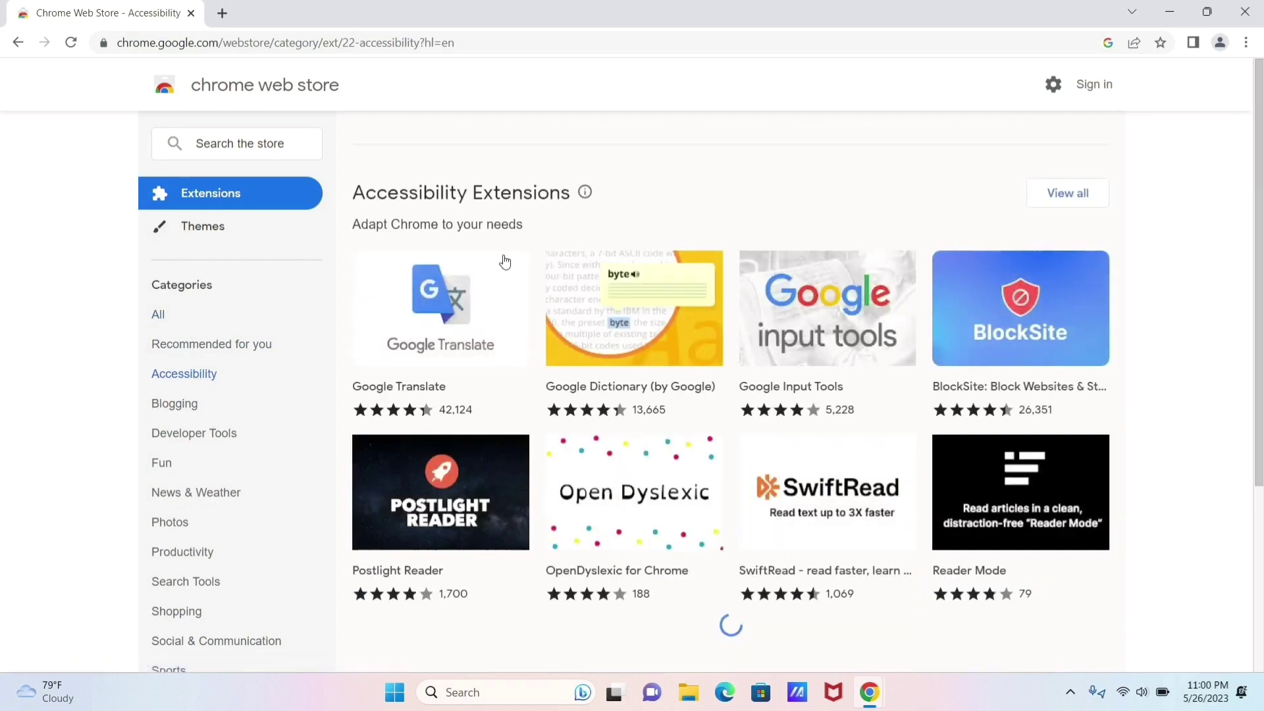
pyautogui.click(240, 347)
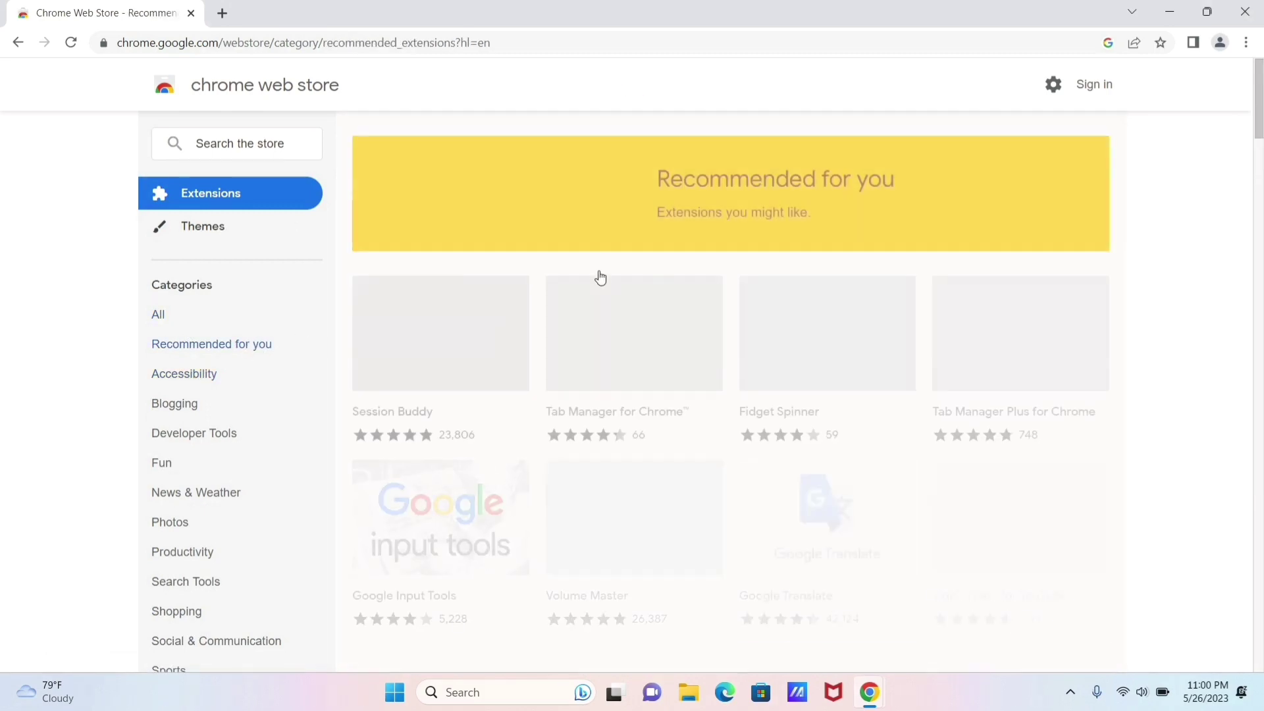
pyautogui.click(160, 315)
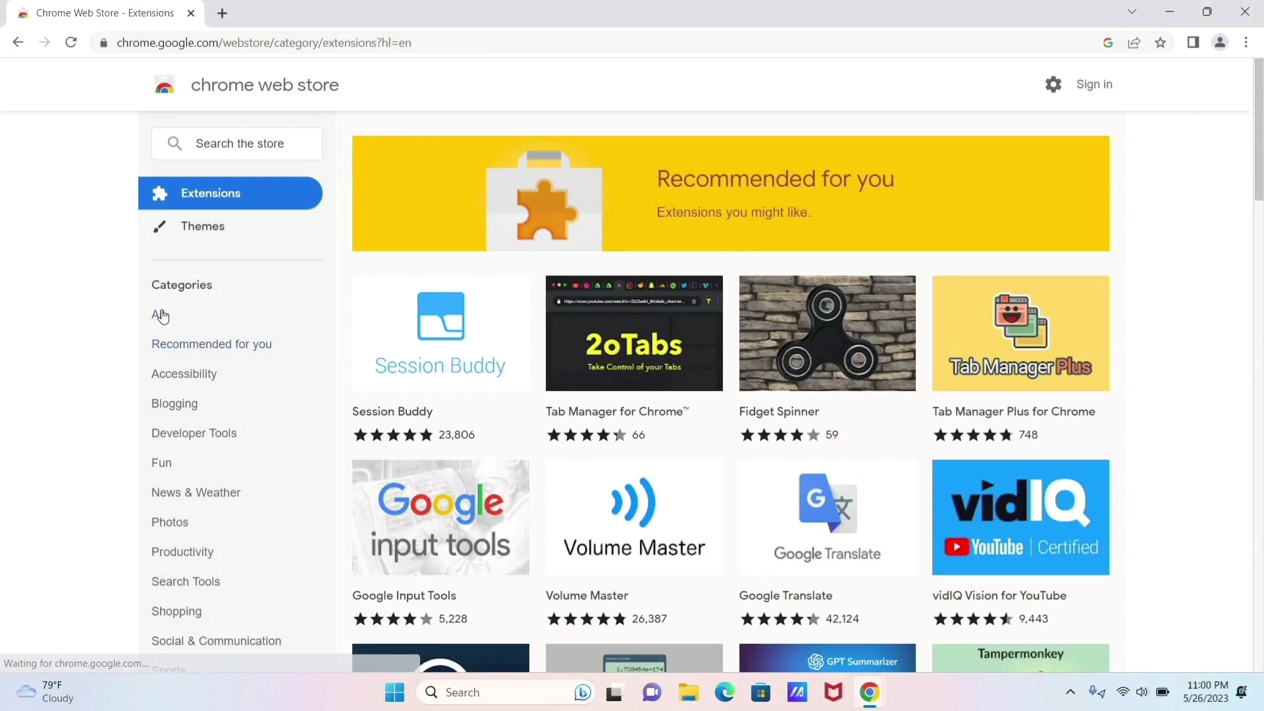
# Search the Chrome Web Store for 'block site' using the suggestion
pyautogui.click(256, 142)
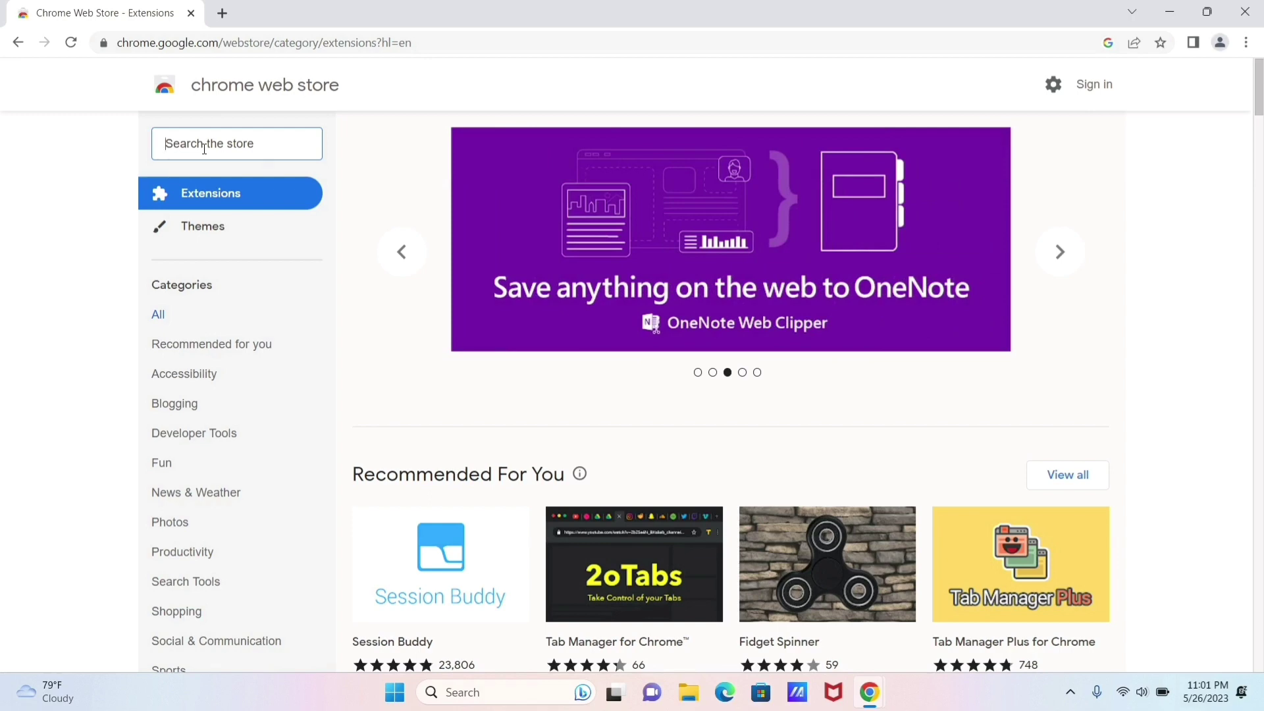
pyautogui.write('bl')
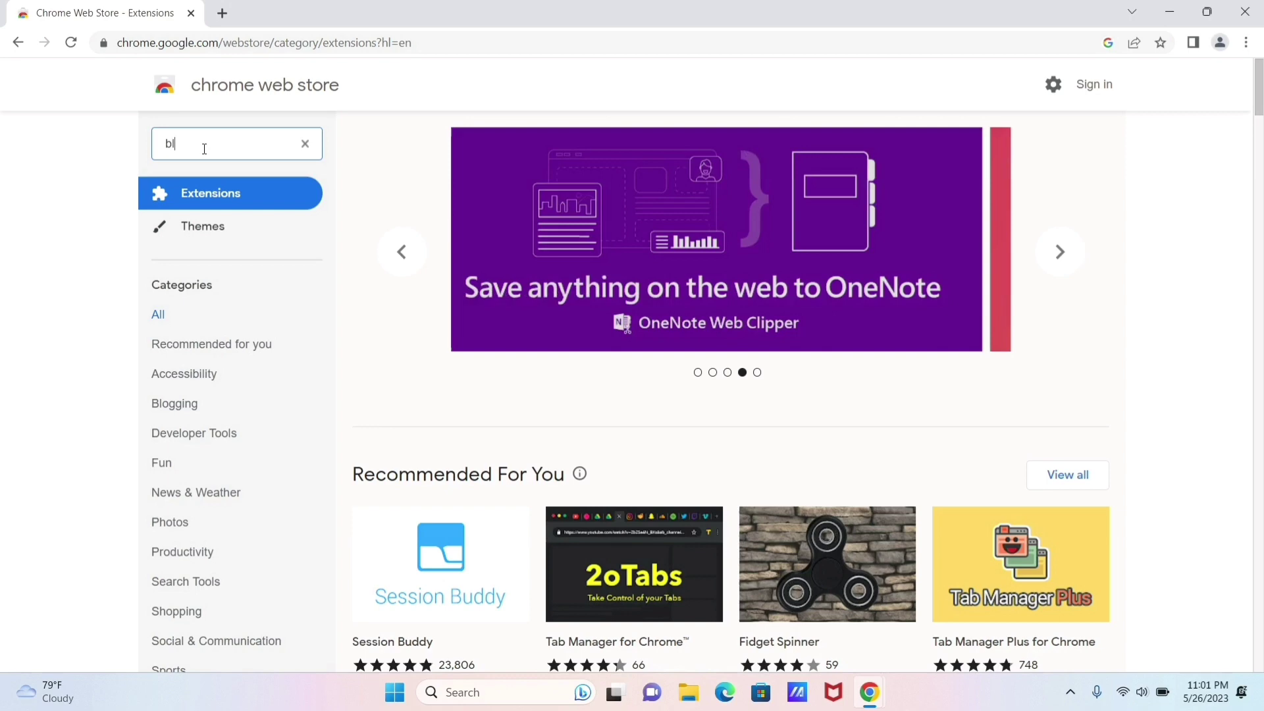
pyautogui.write('ock')
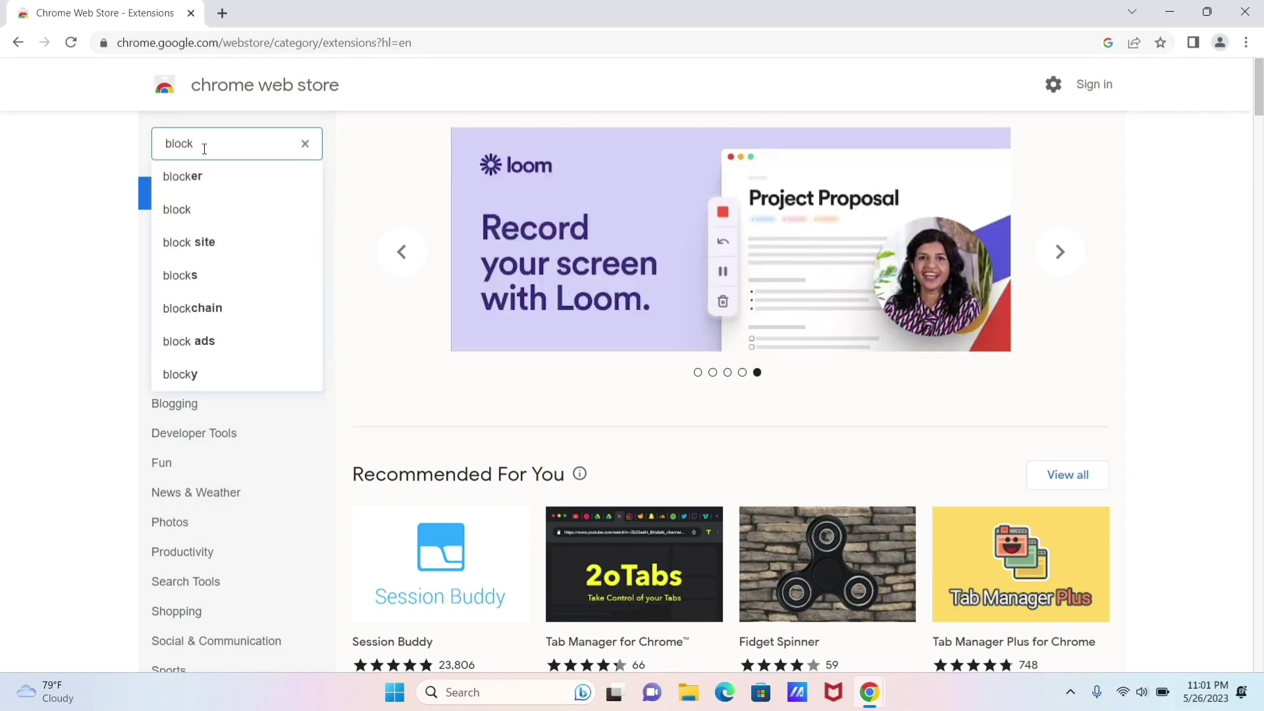
pyautogui.click(229, 242)
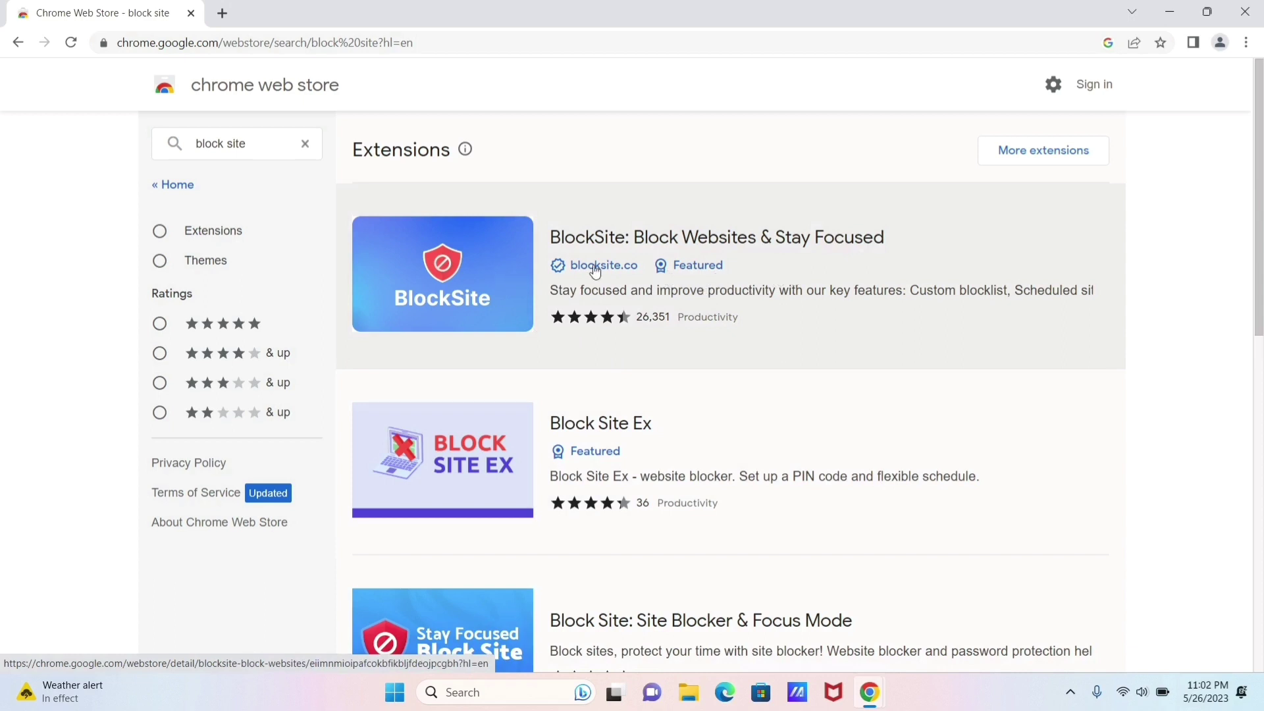
# Open the BlockSite: Block Websites & Stay Focused listing and choose Add to Chrome
pyautogui.click(488, 280)
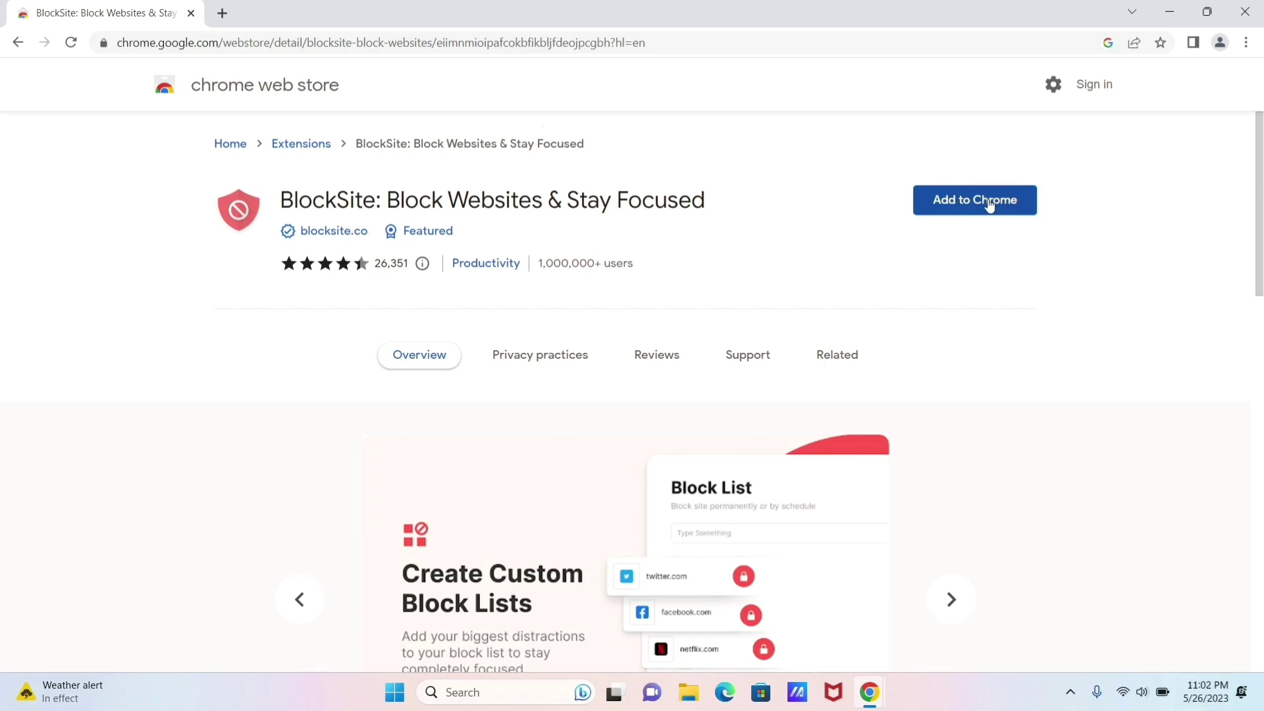
pyautogui.click(967, 209)
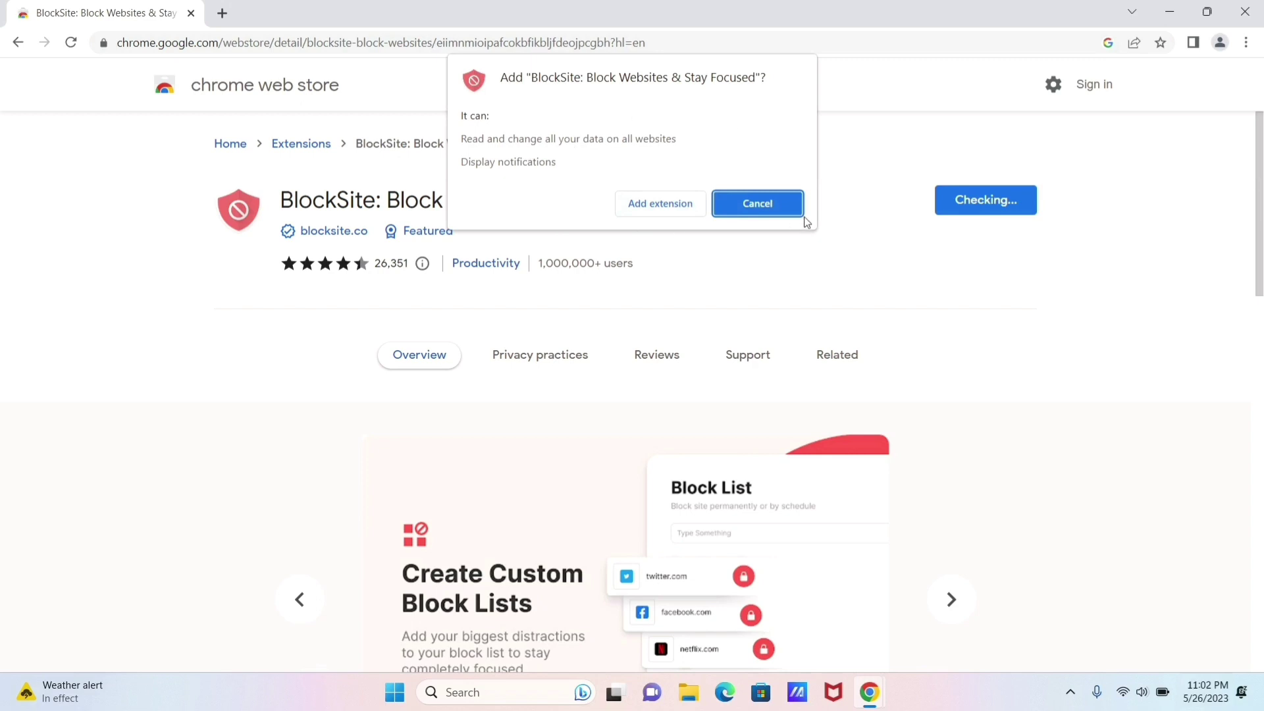
# Confirm adding the BlockSite extension so its welcome page opens
pyautogui.click(647, 209)
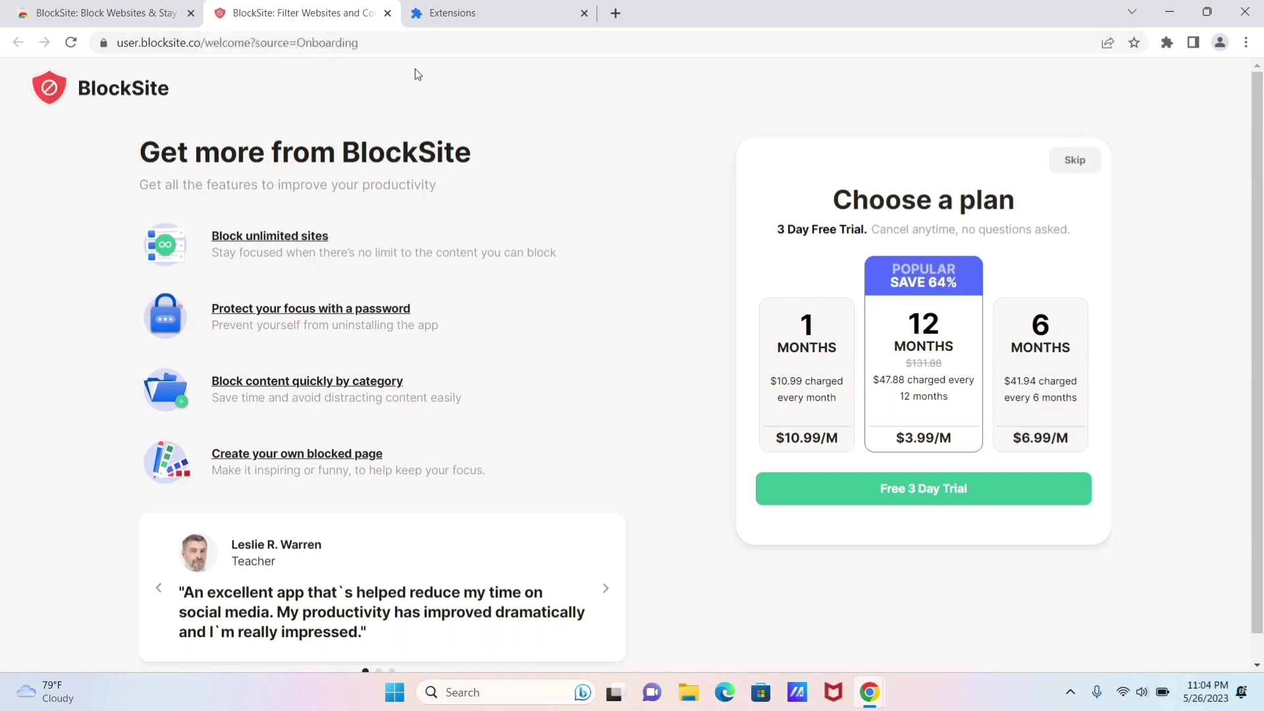
# Open Chrome's Extensions page via More tools > Extensions to confirm BlockSite is enabled
pyautogui.click(475, 17)
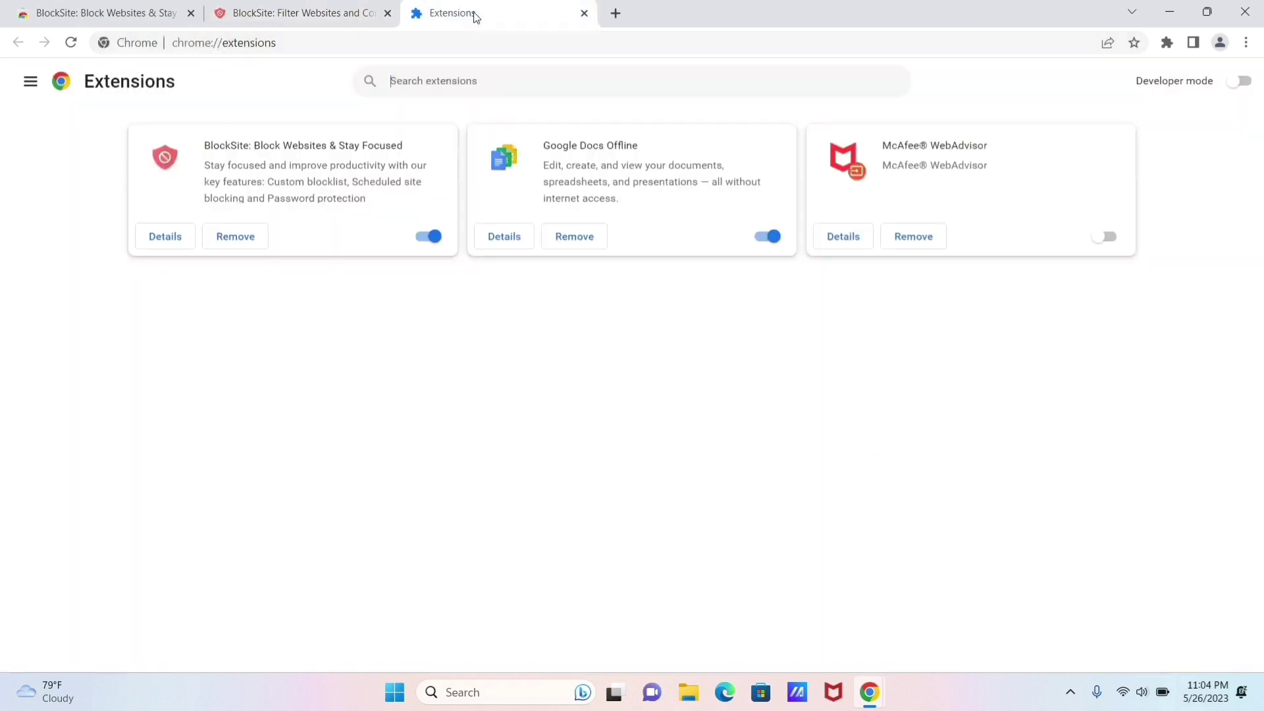
pyautogui.click(325, 19)
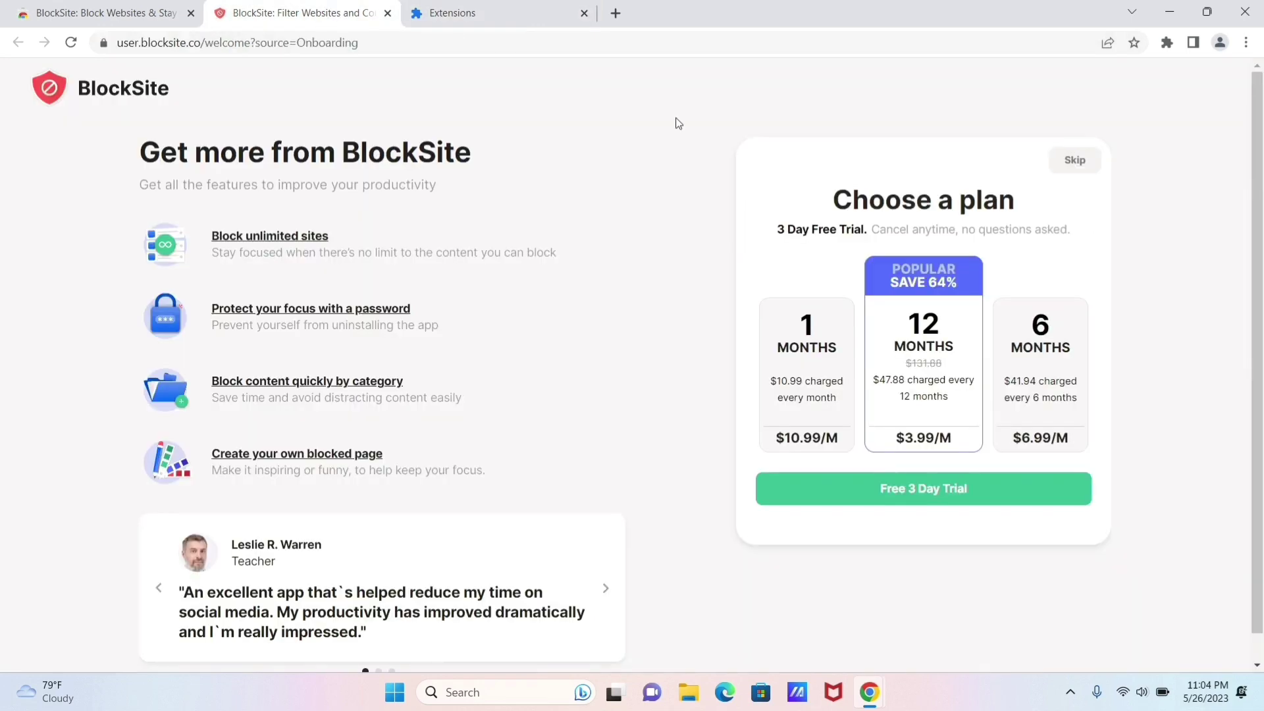
pyautogui.click(1244, 43)
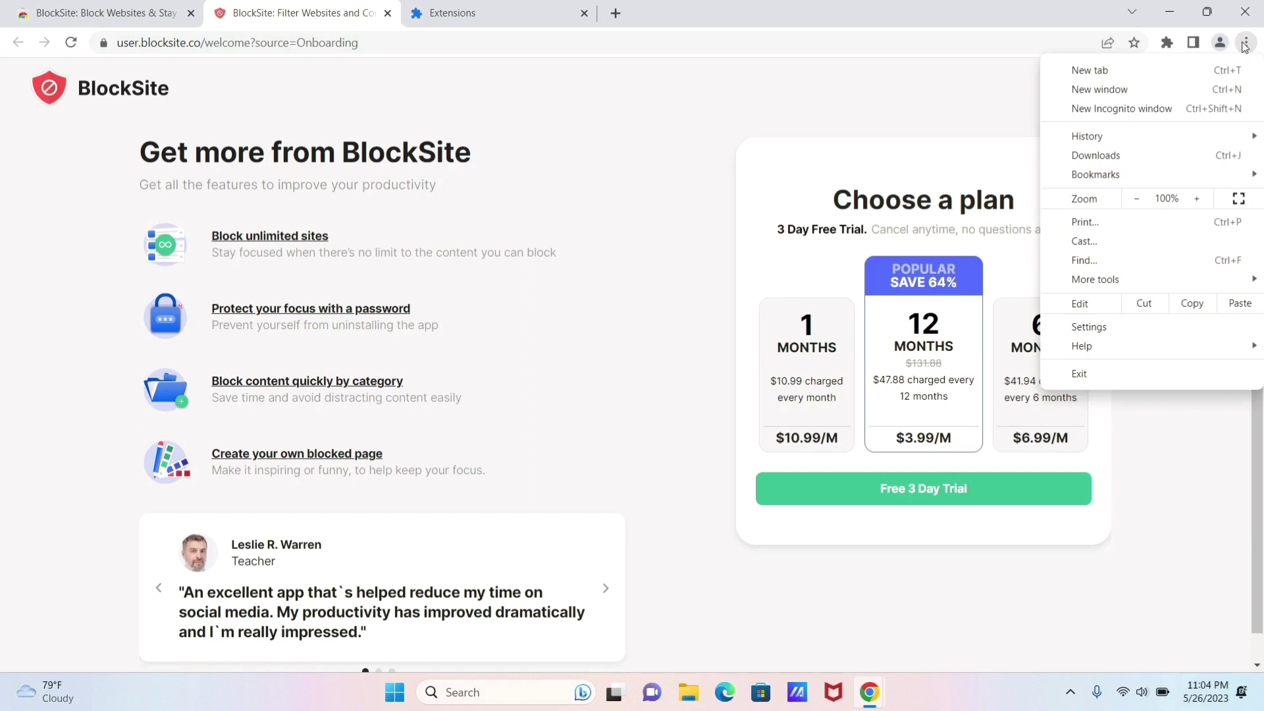
pyautogui.moveTo(1077, 282)
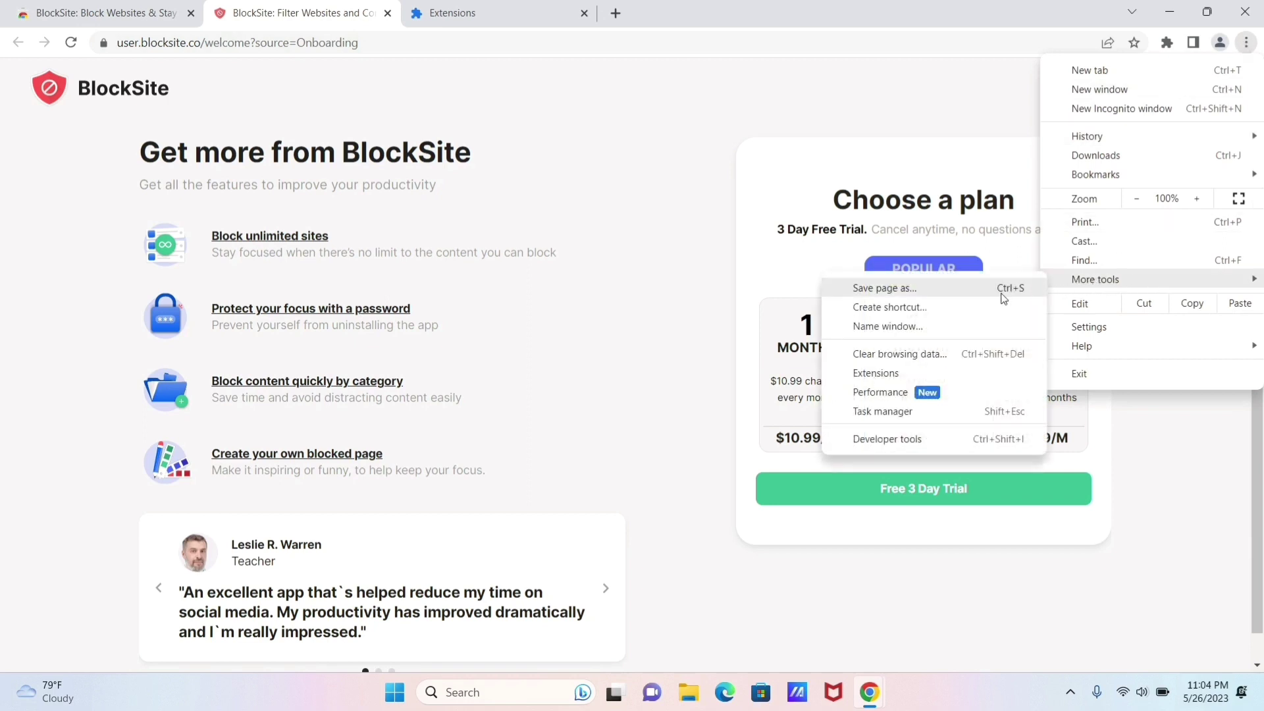
pyautogui.click(952, 380)
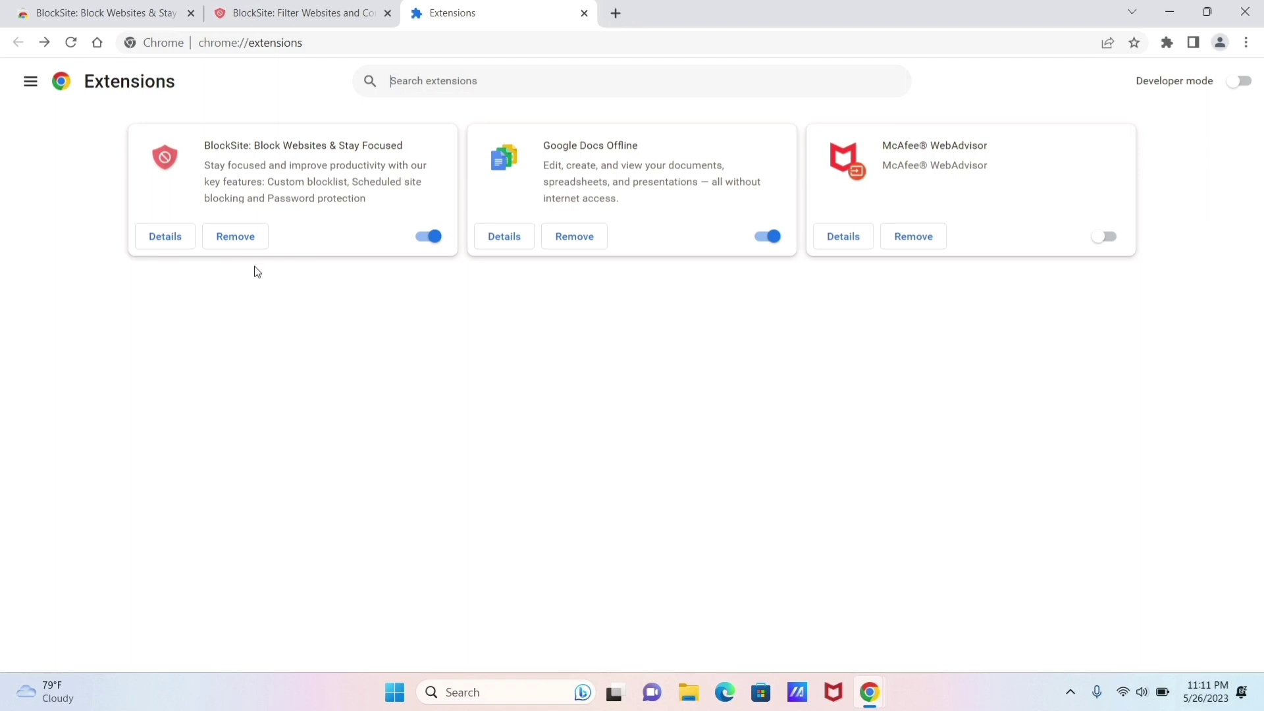
# Return to the BlockSite tab and skip the Choose a plan offer
pyautogui.click(284, 14)
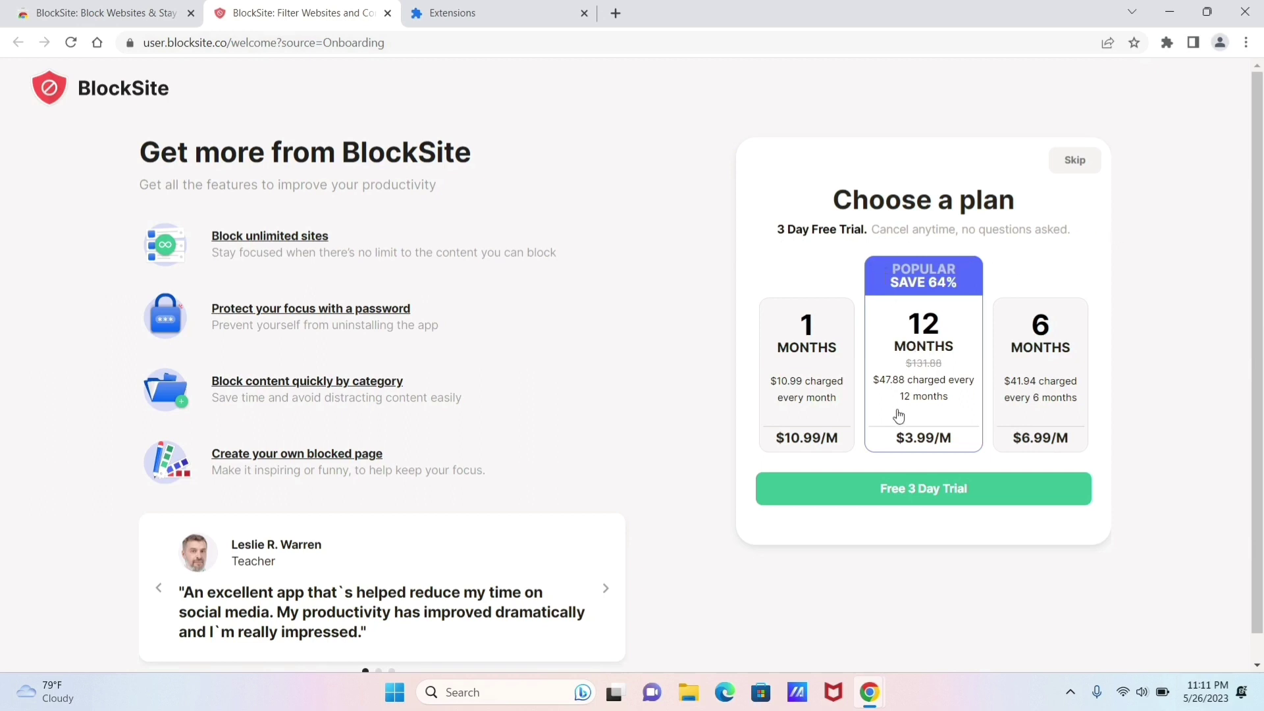
pyautogui.click(1075, 163)
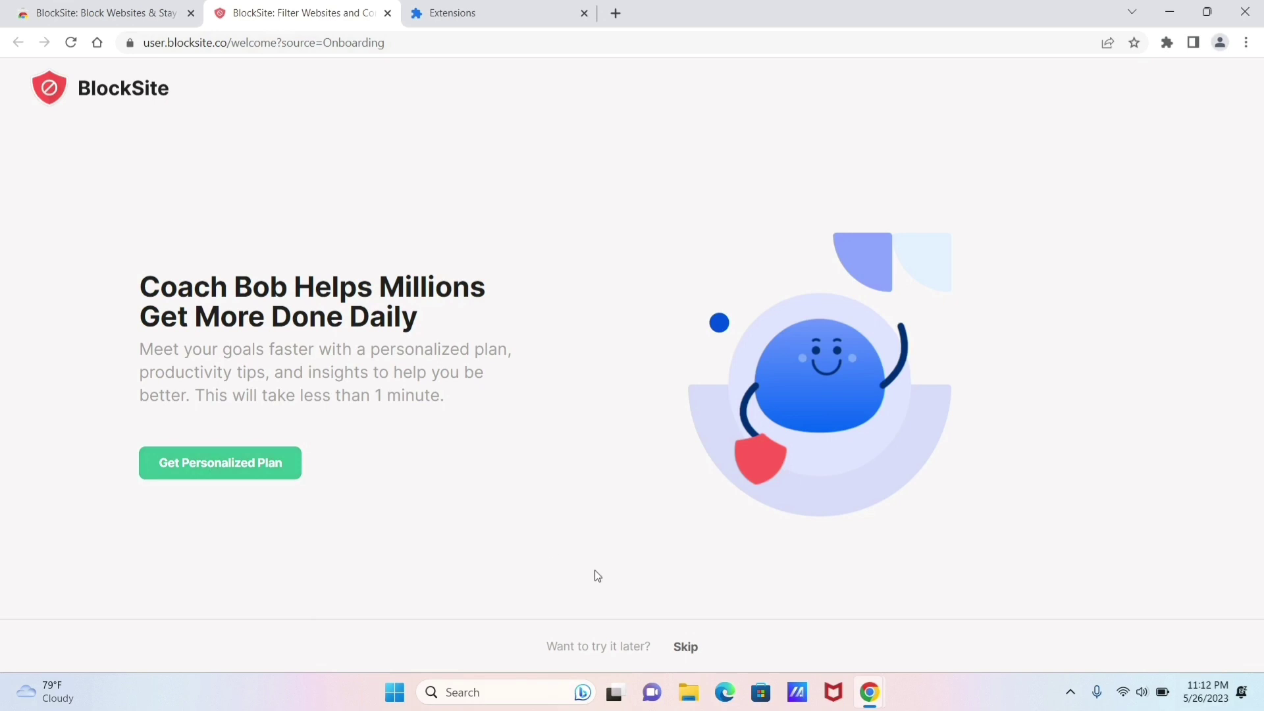
# Skip the personalized plan, agree to data access, and dismiss the pin tip and intro tour
pyautogui.click(681, 652)
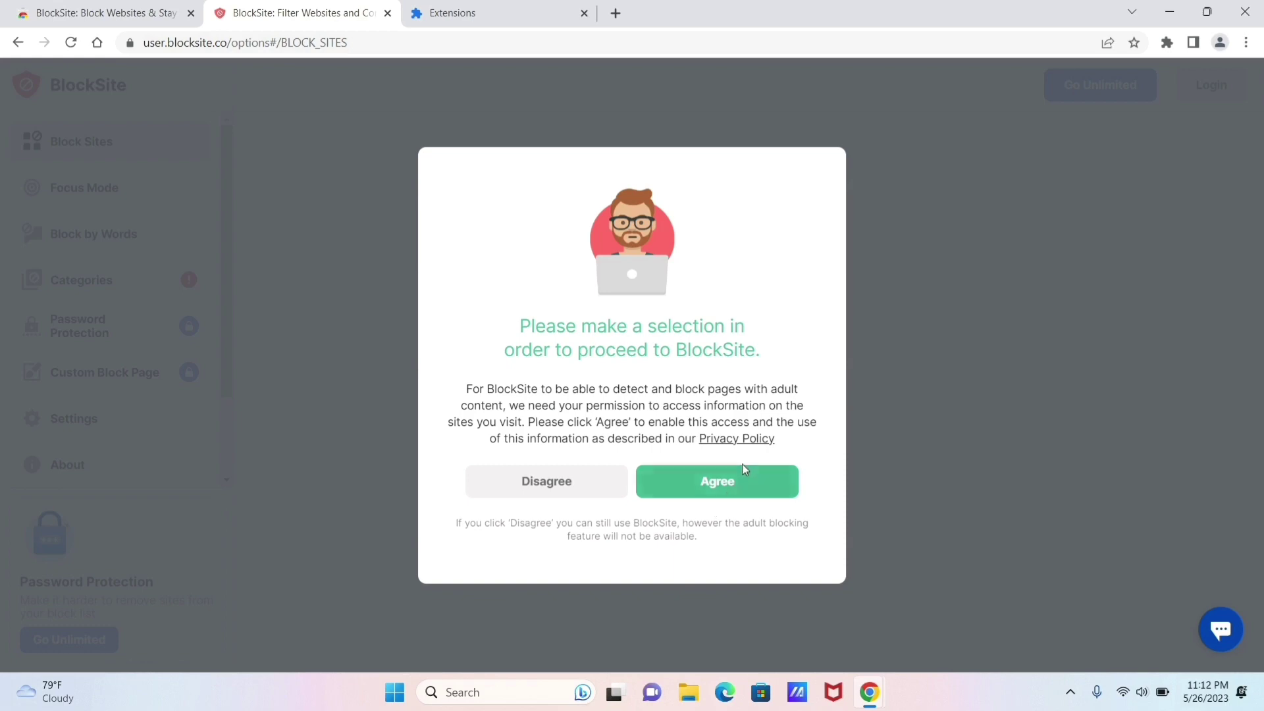
pyautogui.click(751, 483)
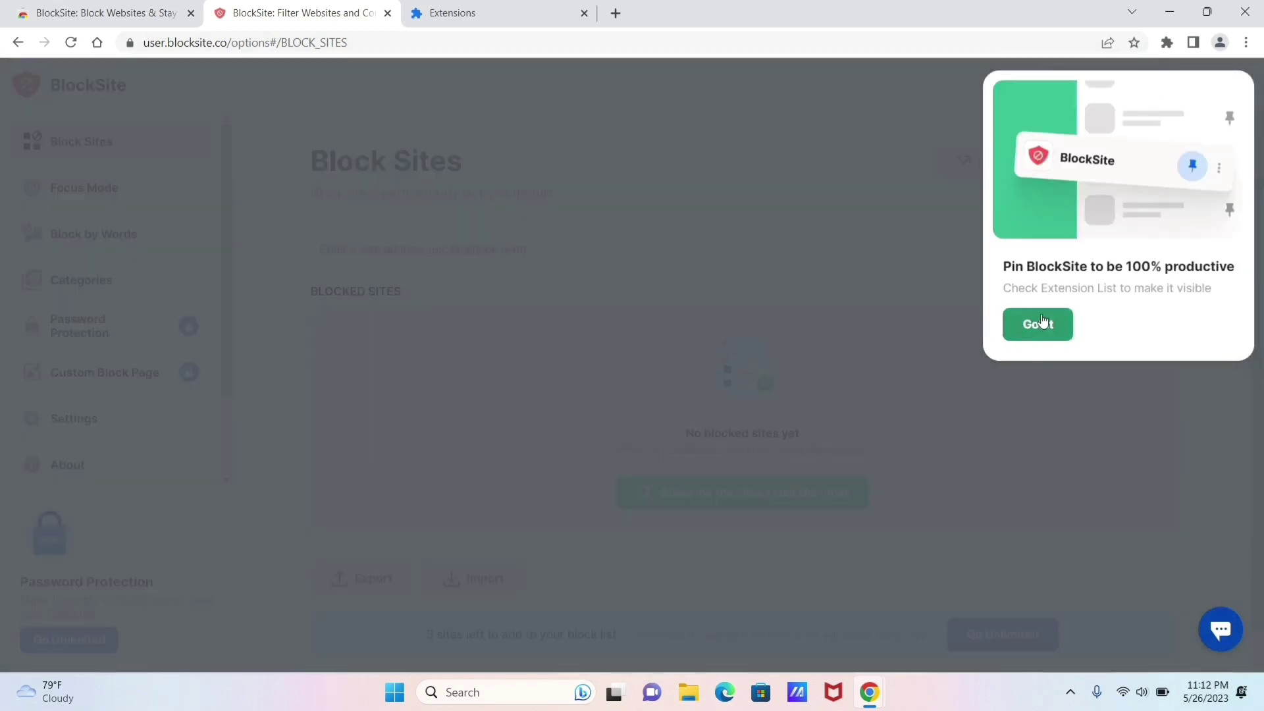
pyautogui.click(1044, 329)
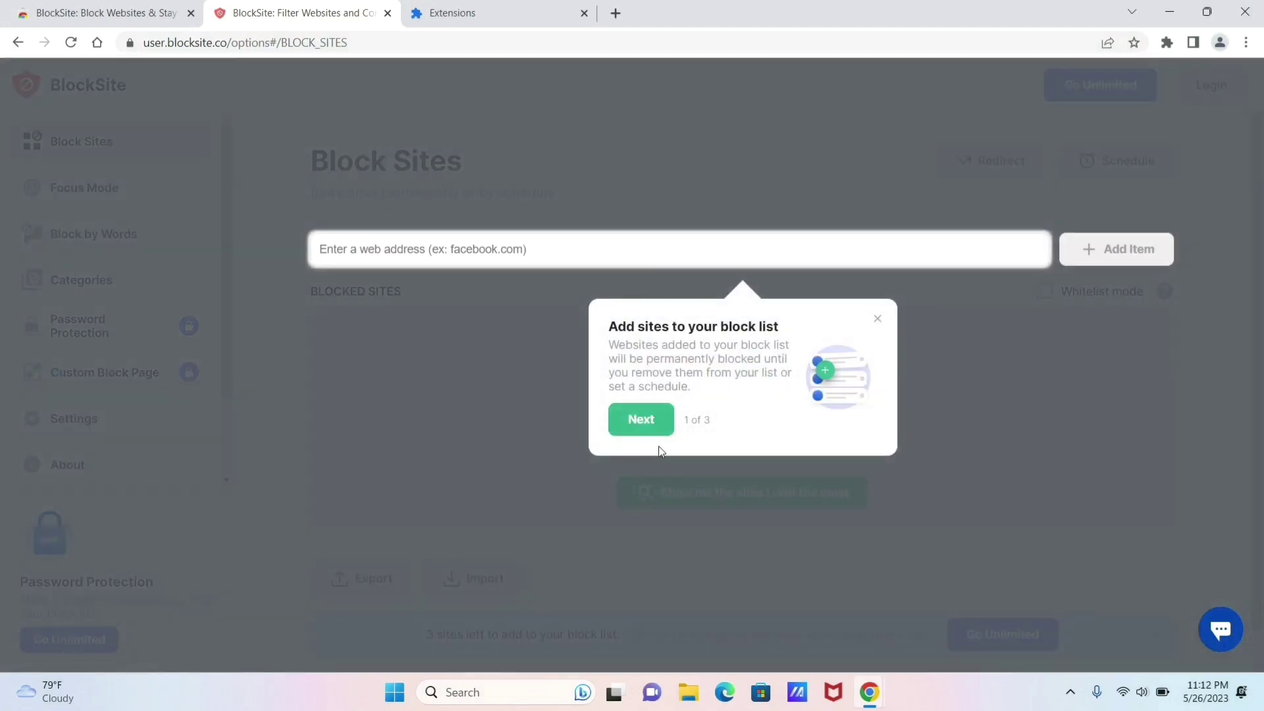
pyautogui.click(642, 413)
pyautogui.click(912, 339)
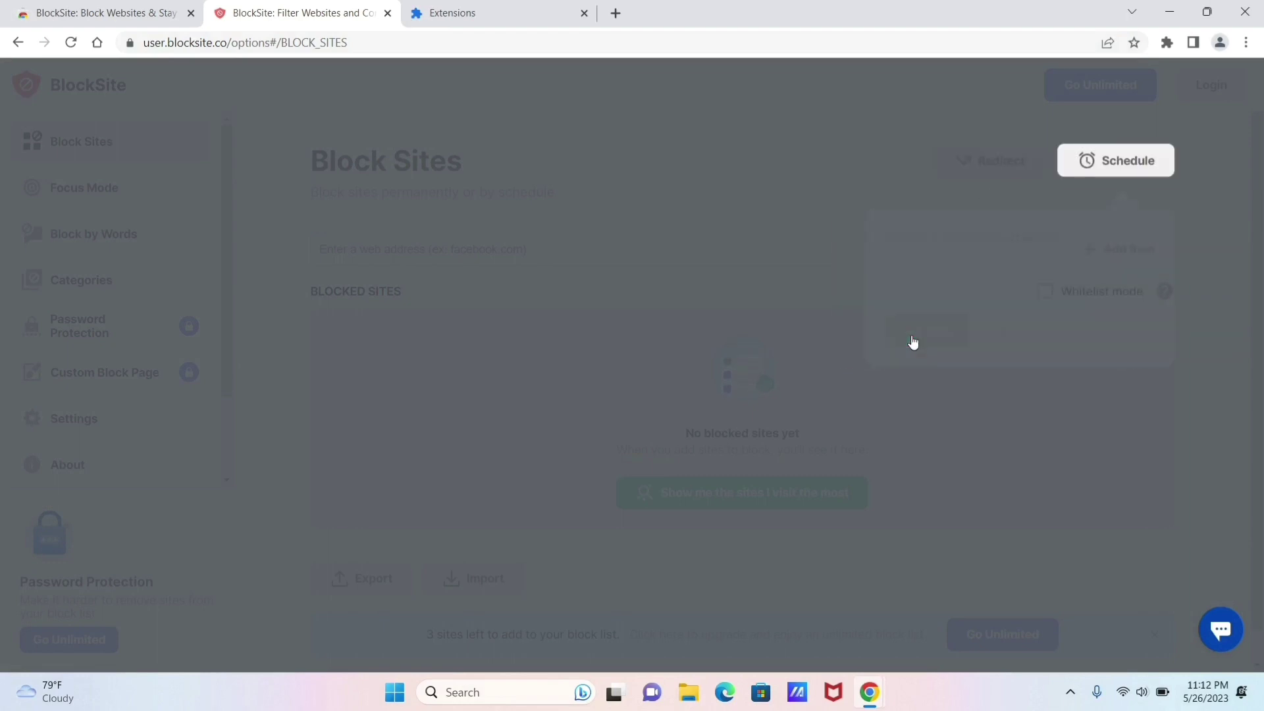
pyautogui.click(952, 340)
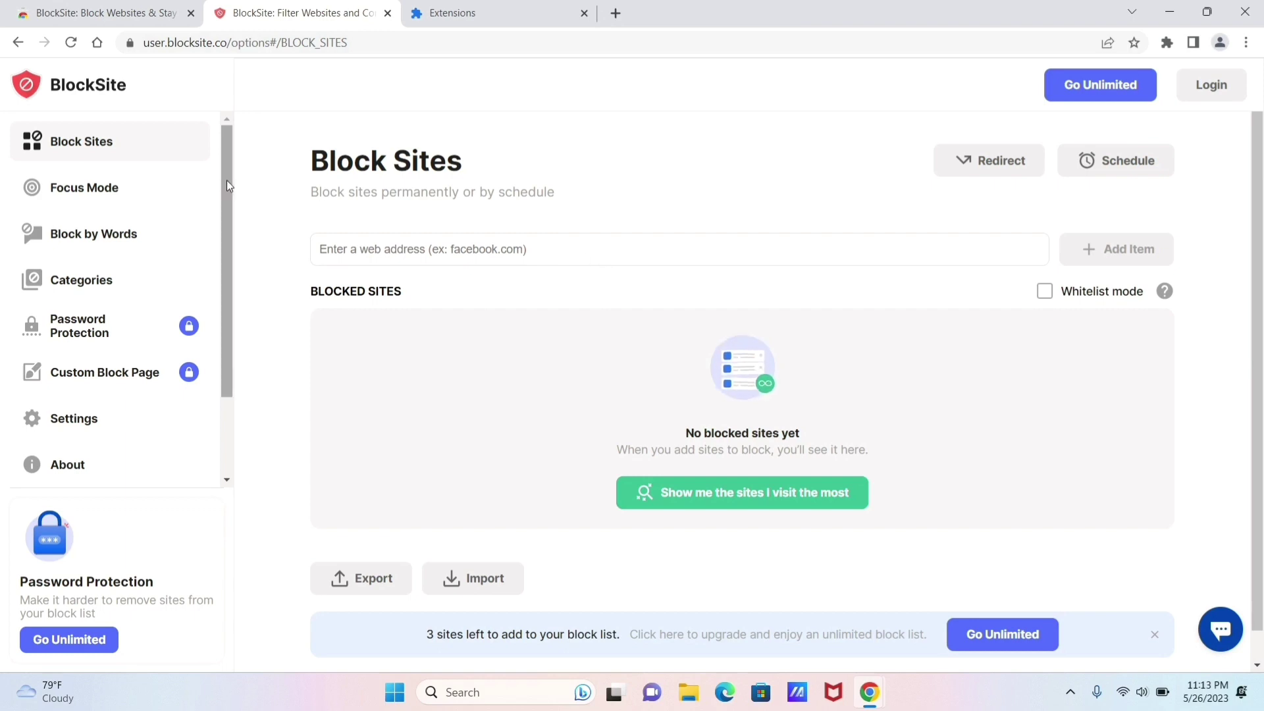
pyautogui.click(189, 235)
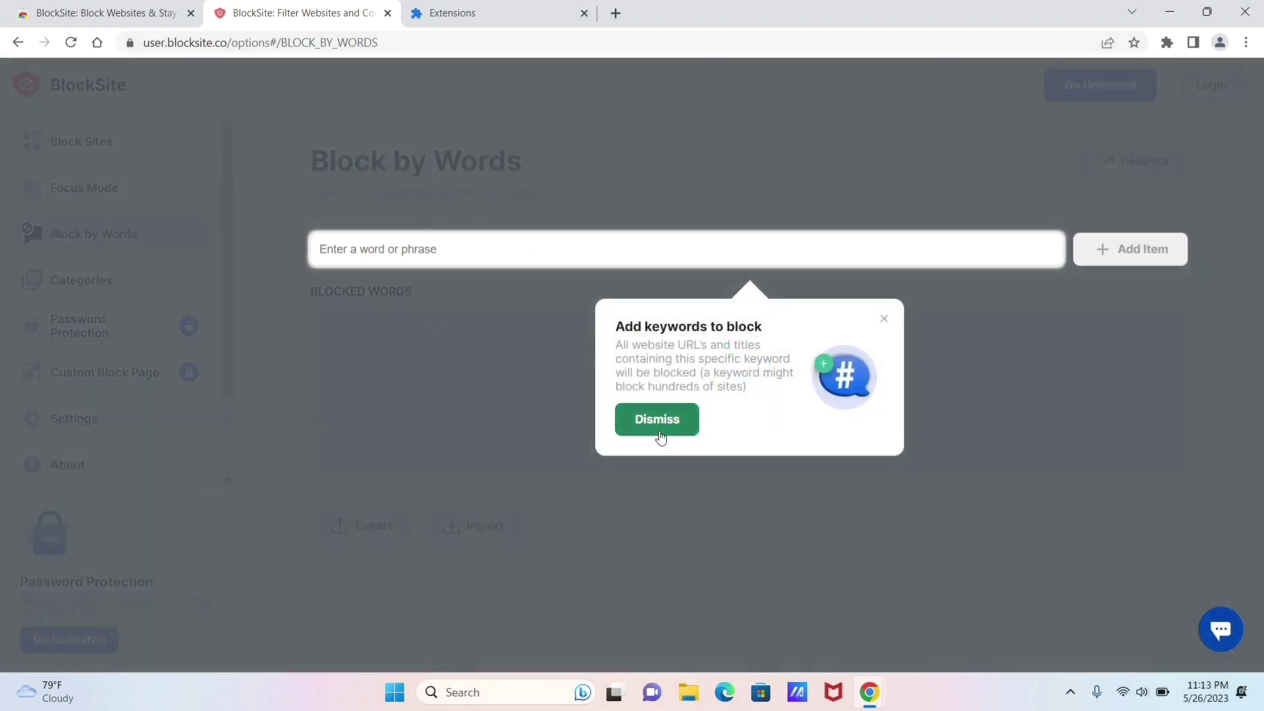
pyautogui.click(655, 429)
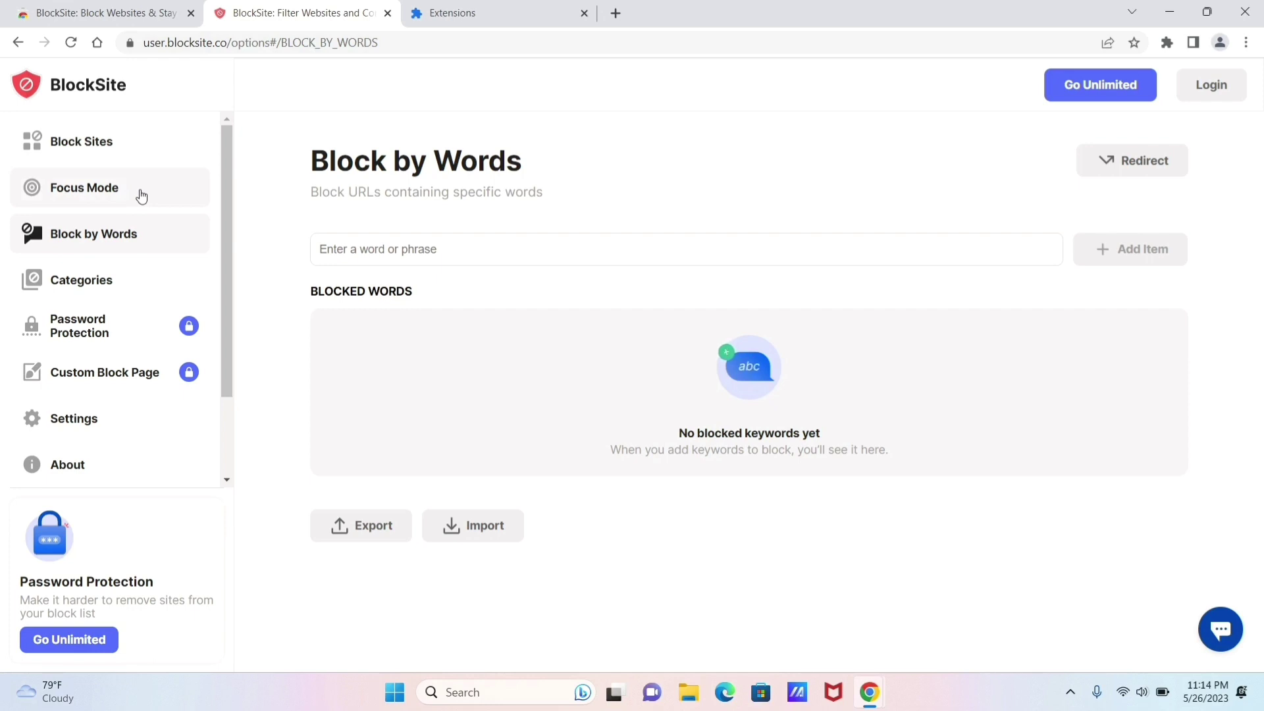
pyautogui.click(124, 127)
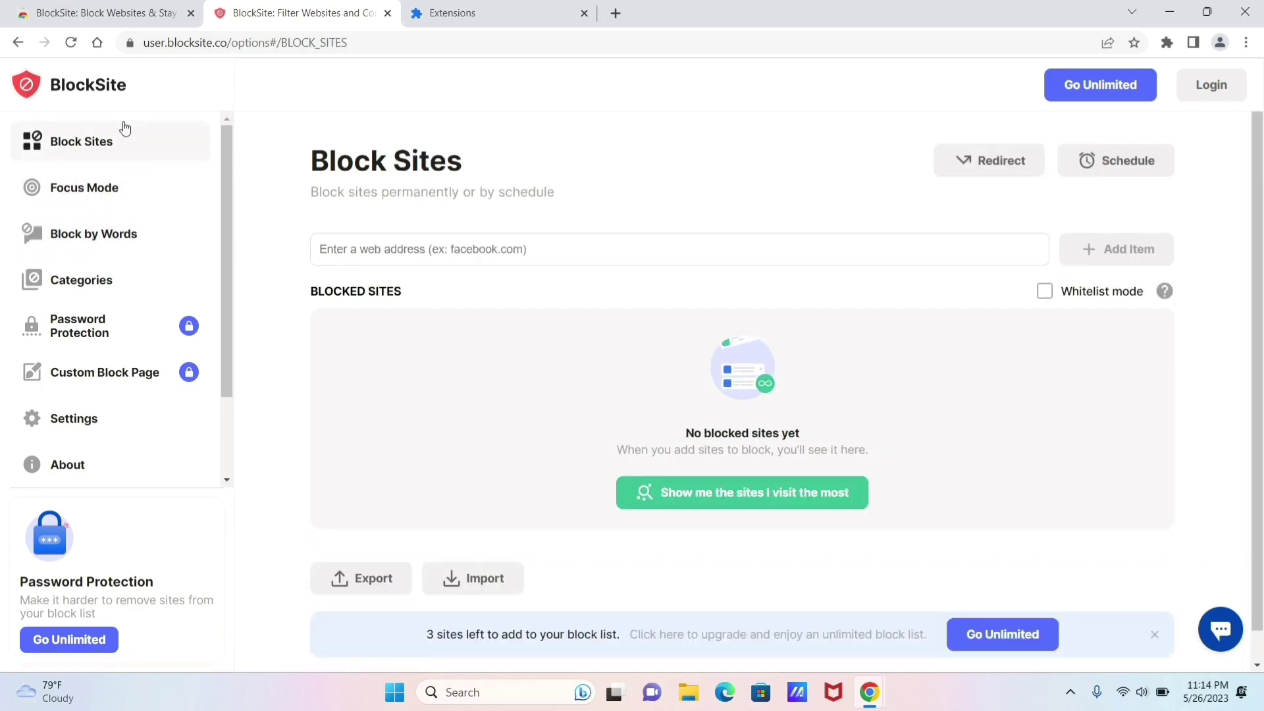
# Add yahoo.com to the block list and decline the multiple-browsers app offer
pyautogui.click(339, 248)
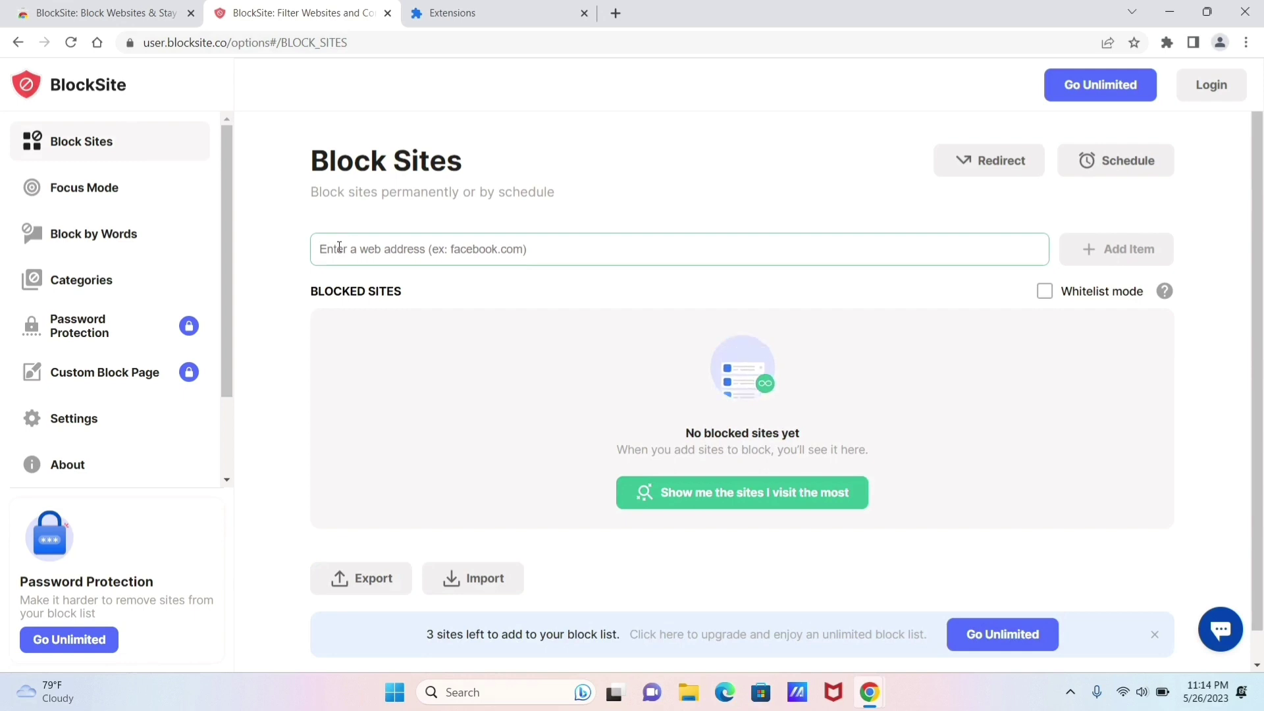
pyautogui.click(394, 246)
pyautogui.write('ya')
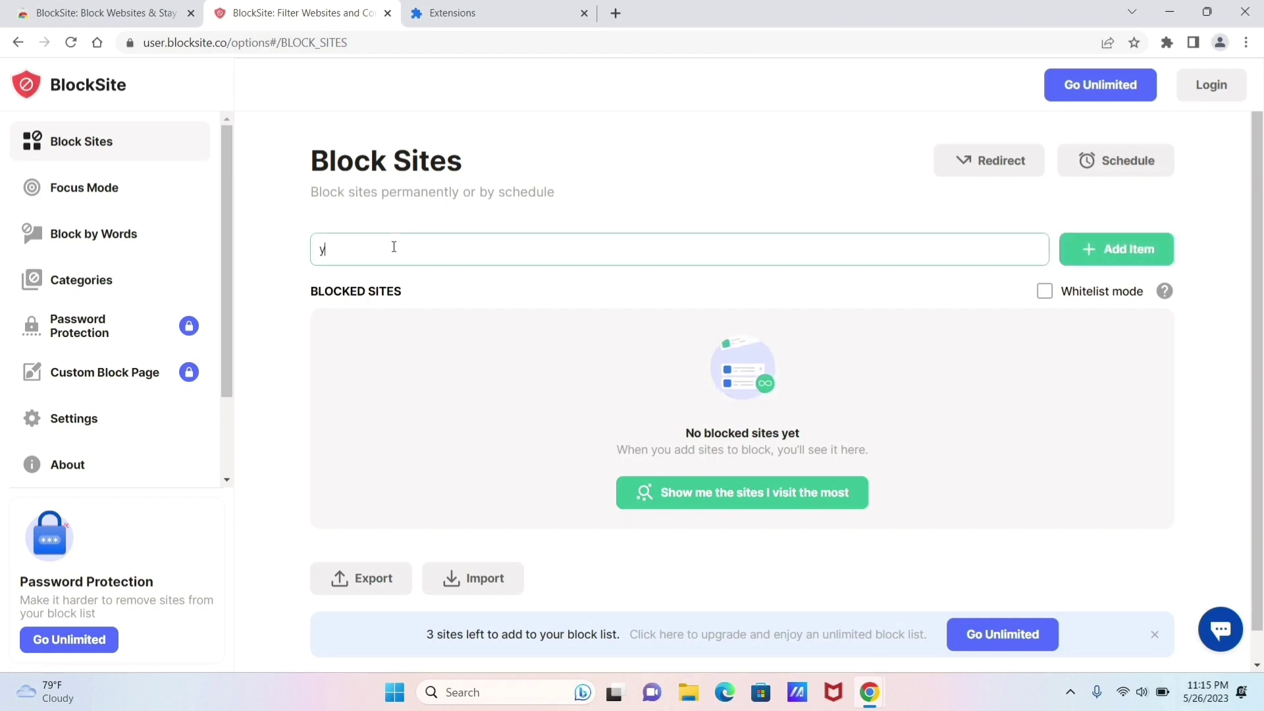
pyautogui.write('hoo.com')
pyautogui.click(1130, 251)
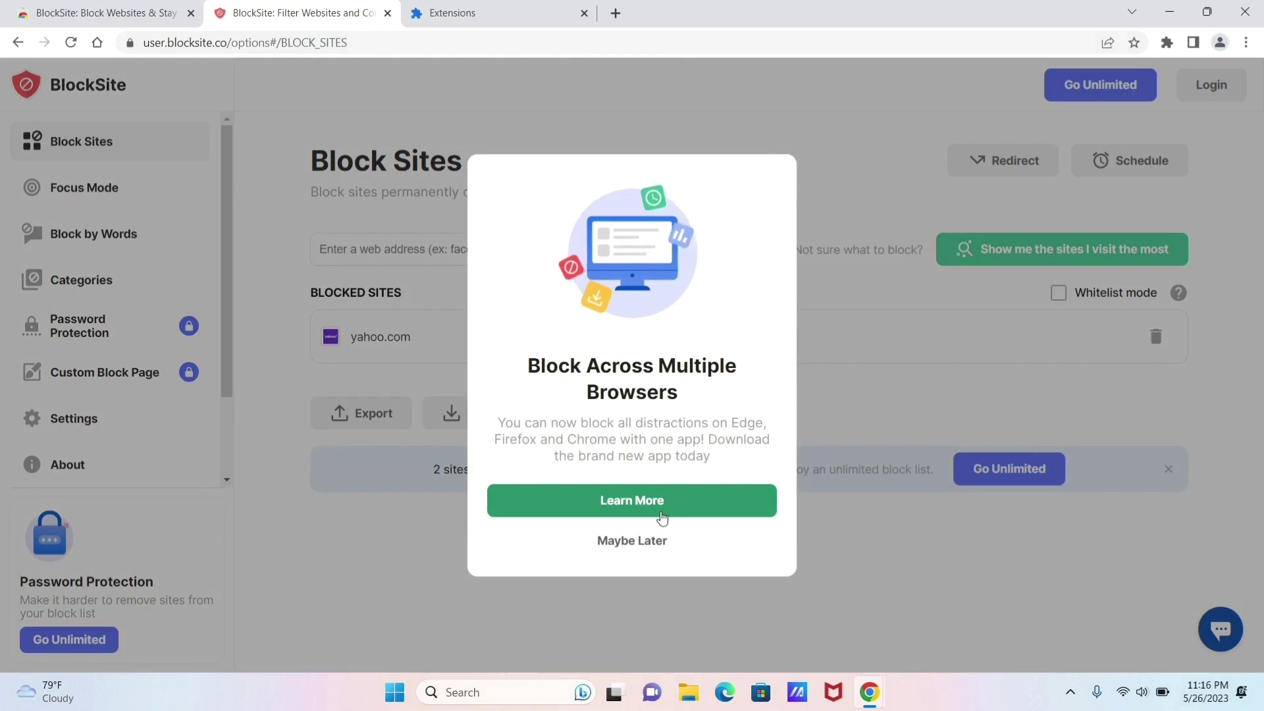
pyautogui.click(657, 542)
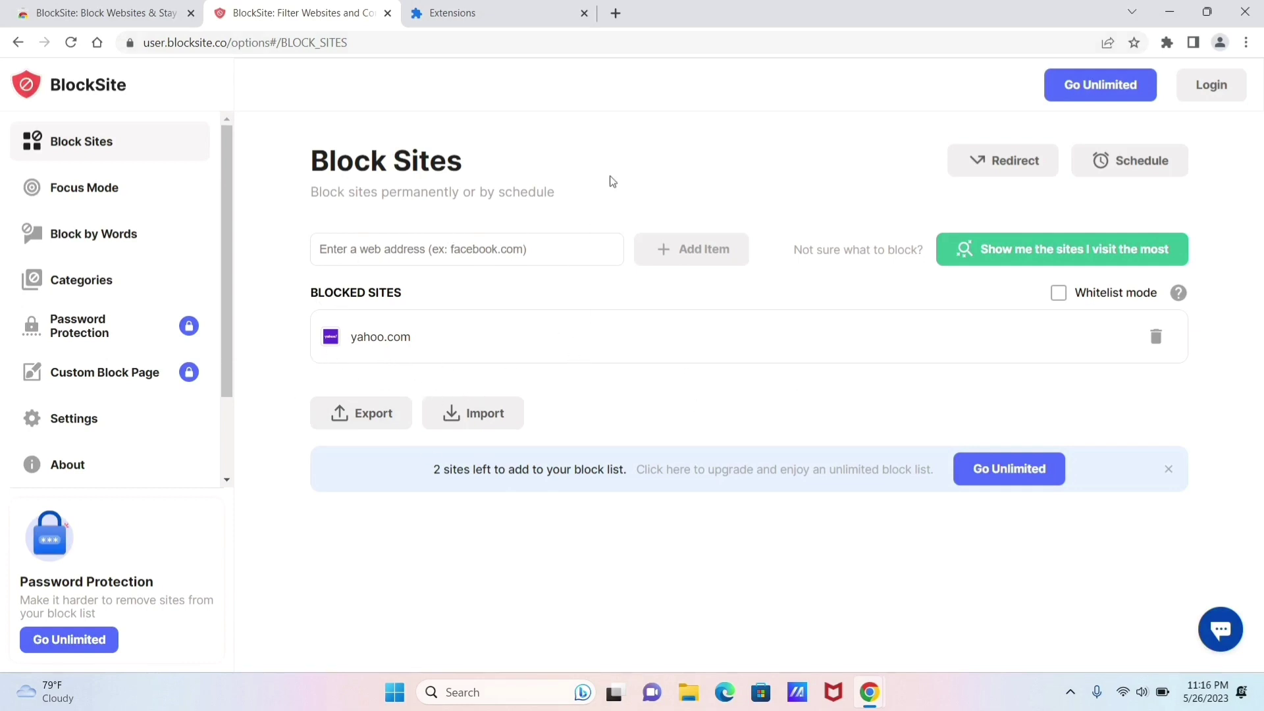
# Search Google for yahoo.com in a new tab and open the Yahoo result, reaching BlockSite's 'Nice try...' page
pyautogui.click(615, 13)
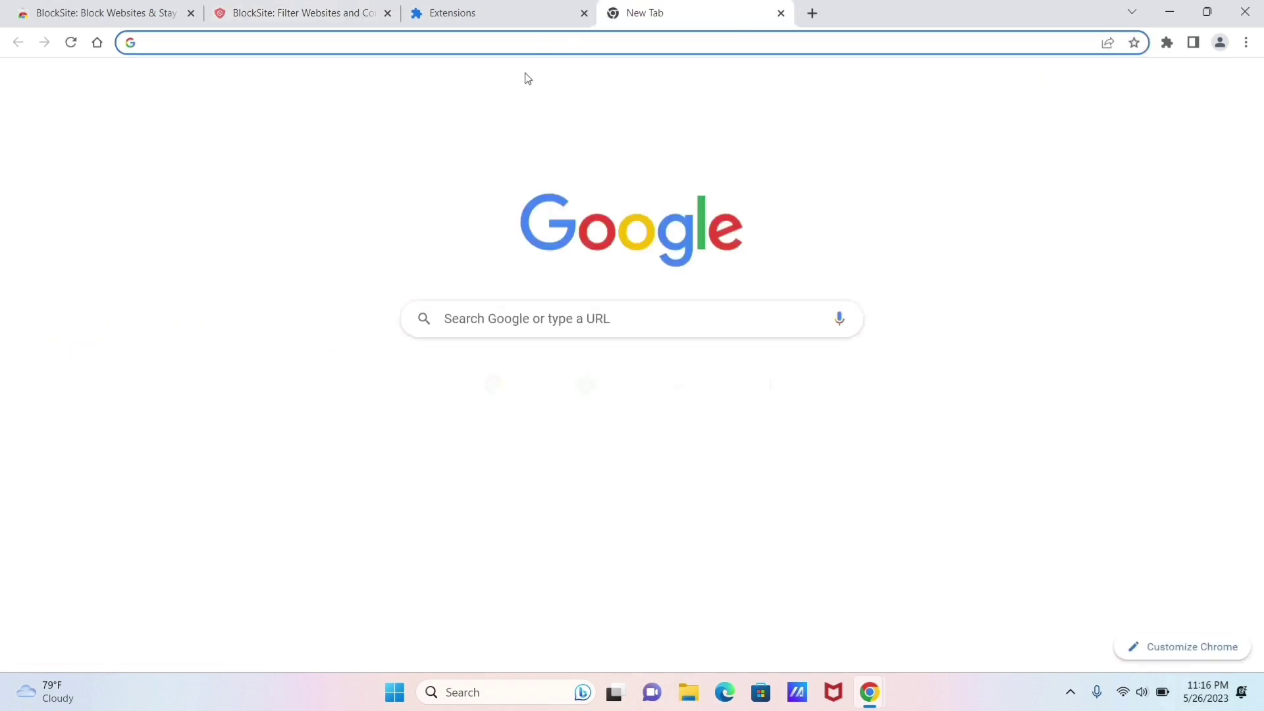
pyautogui.click(573, 327)
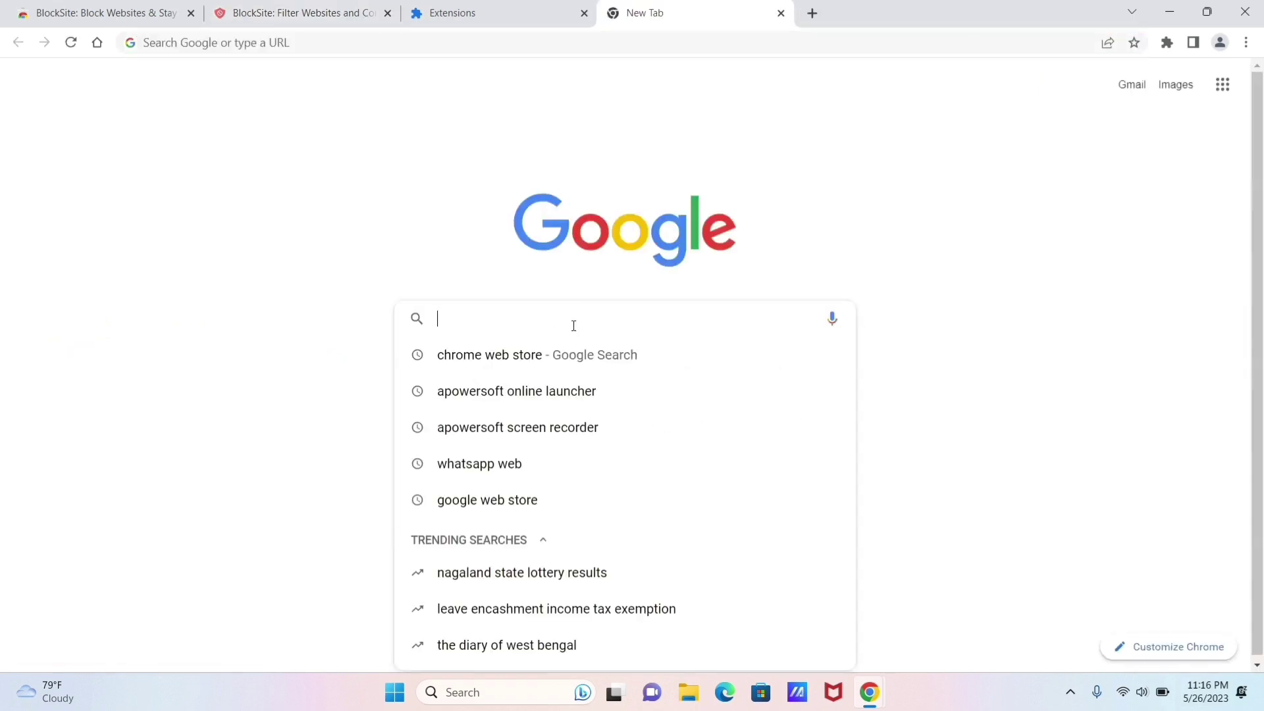
pyautogui.write('yah')
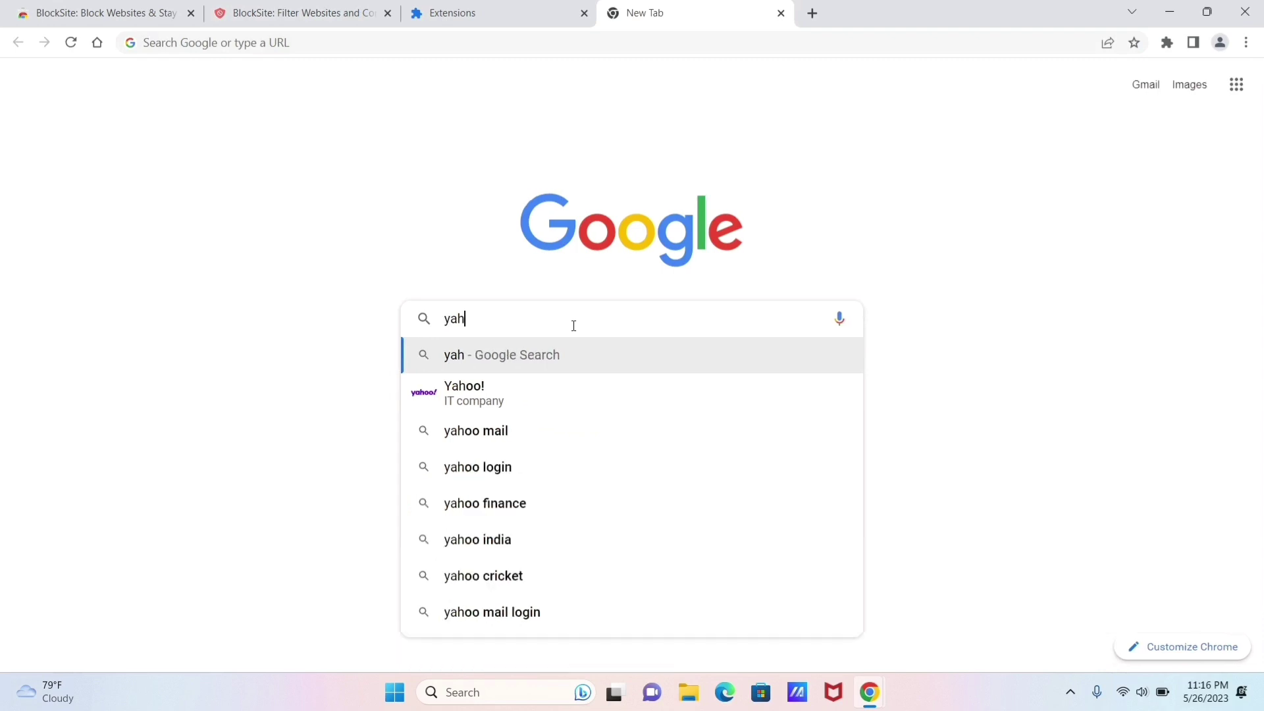
pyautogui.write('oo.')
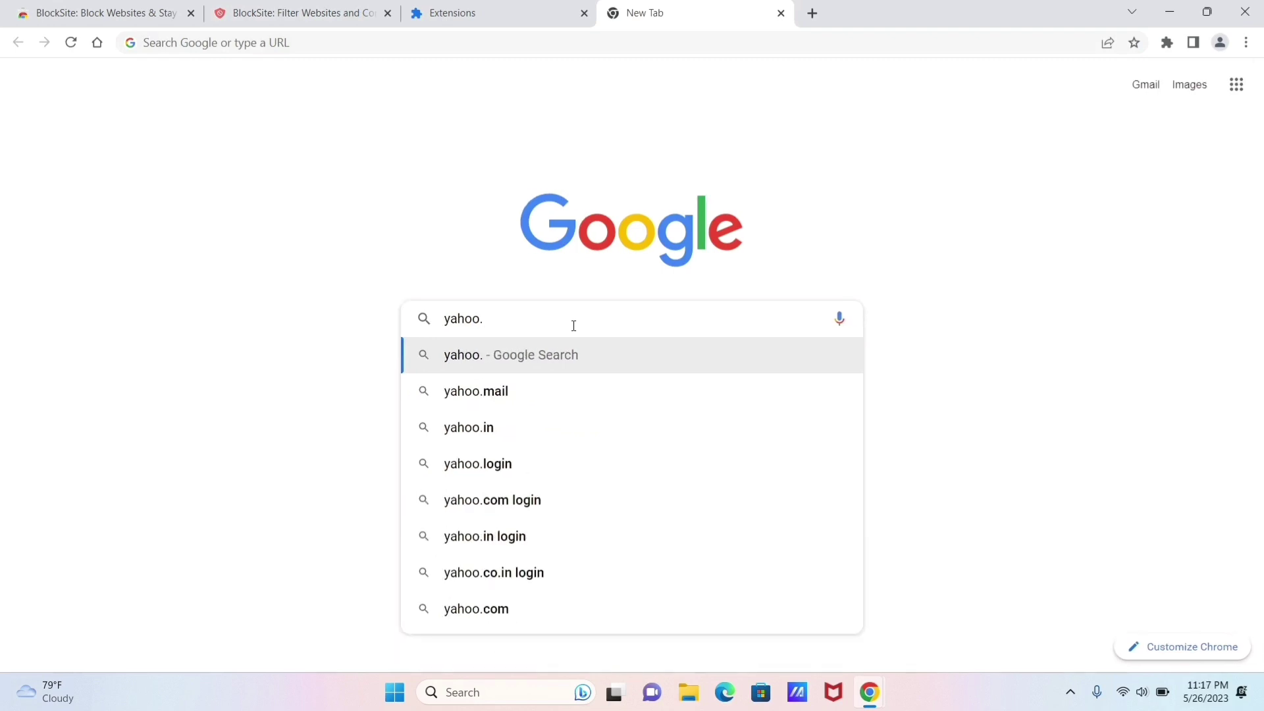
pyautogui.write('com')
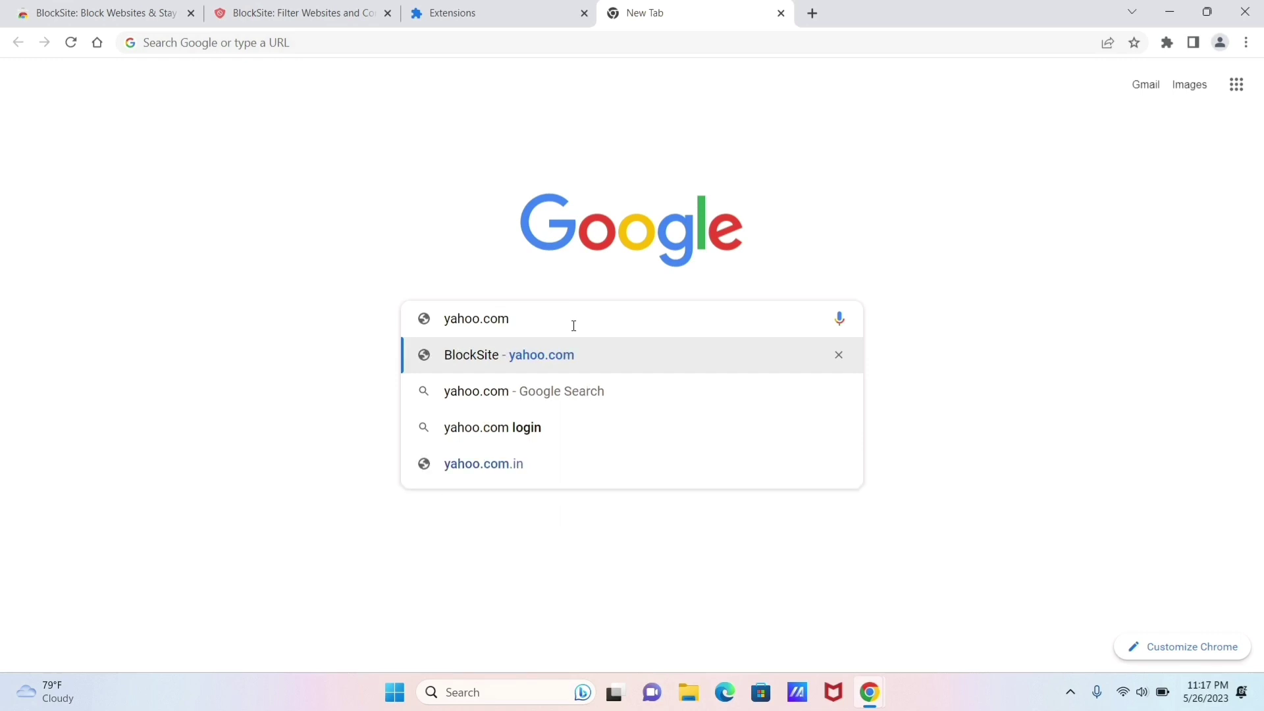
pyautogui.click(556, 391)
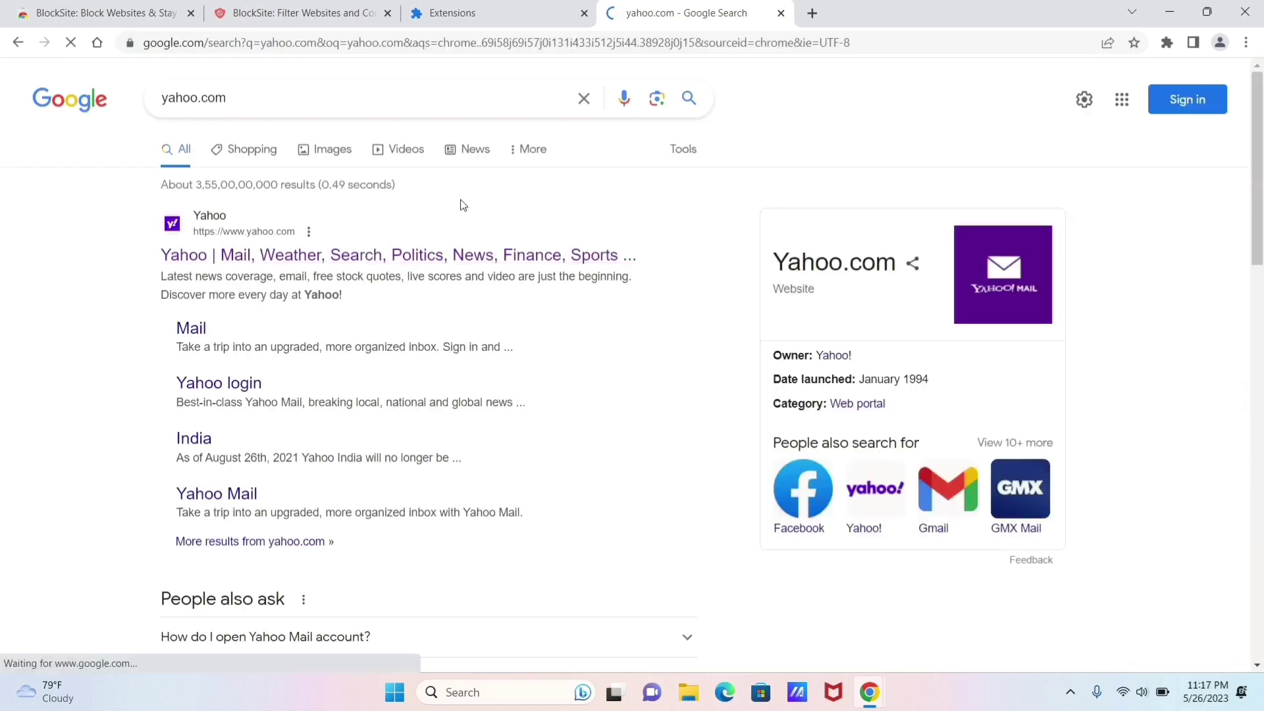
pyautogui.click(320, 258)
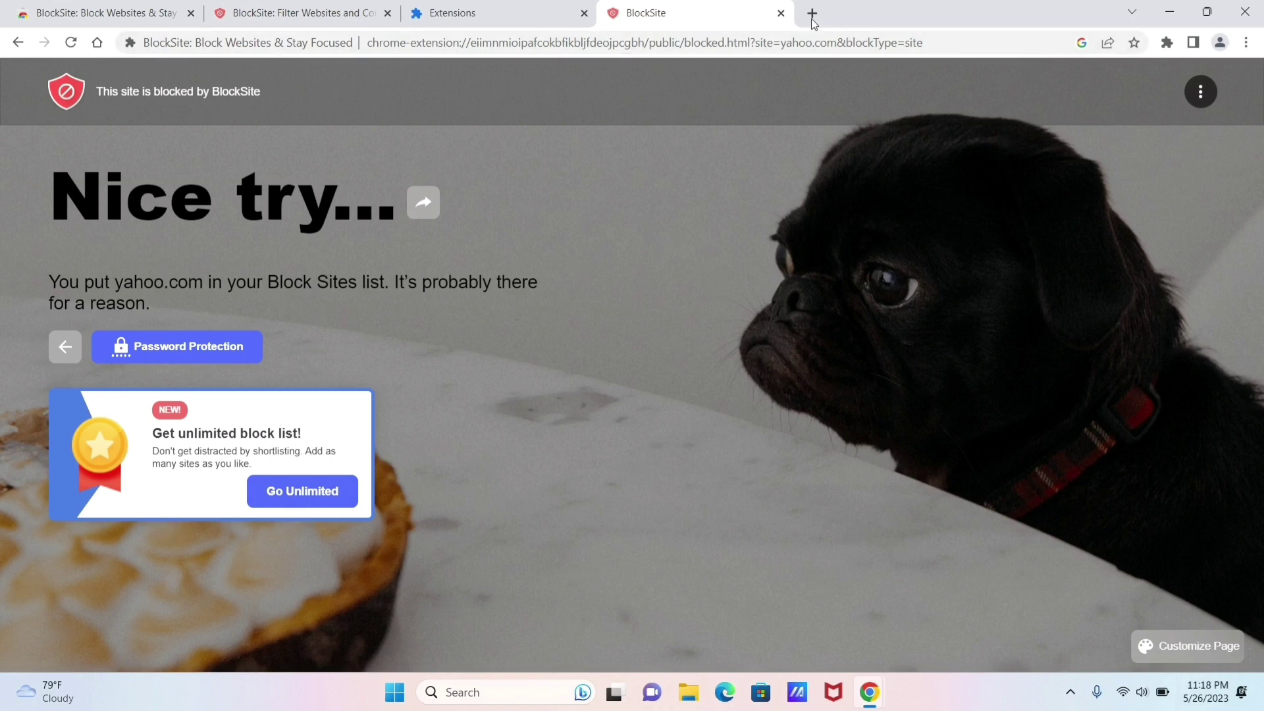
# Turn off BlockSite blocking, keeping yahoo.com listed, and decline password protection
pyautogui.click(314, 12)
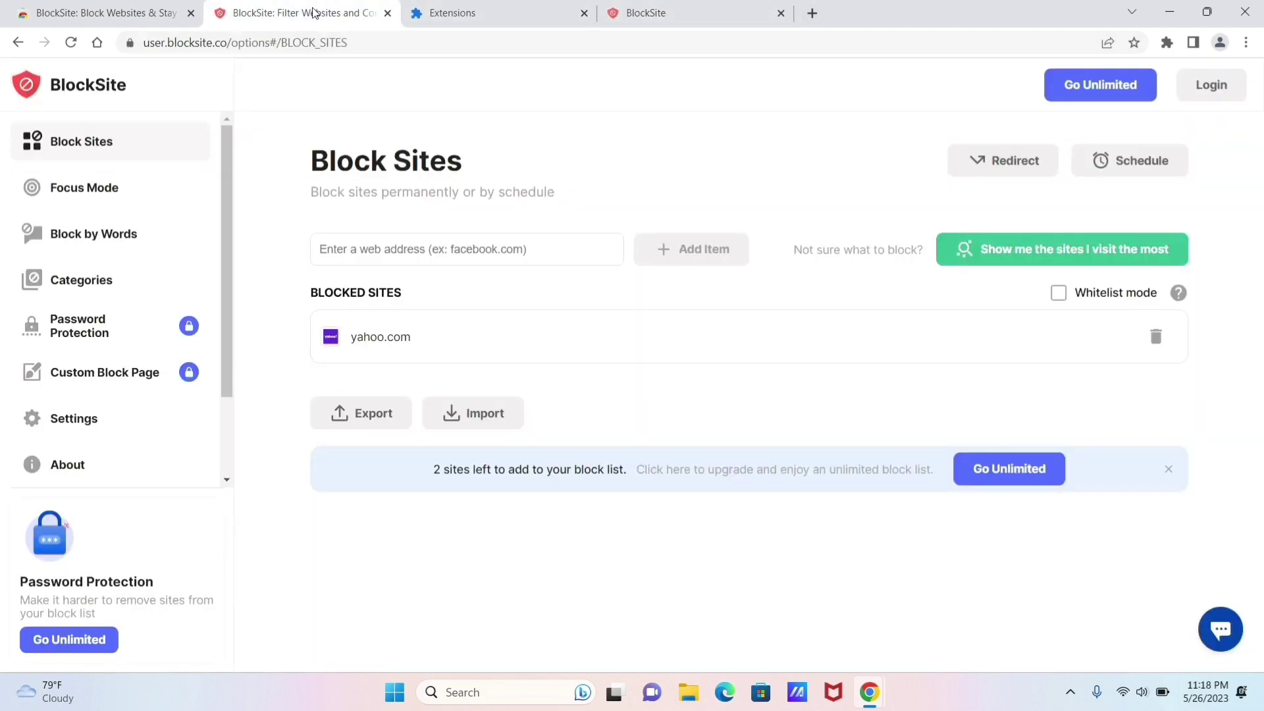
pyautogui.scroll(-2, 180, 426)
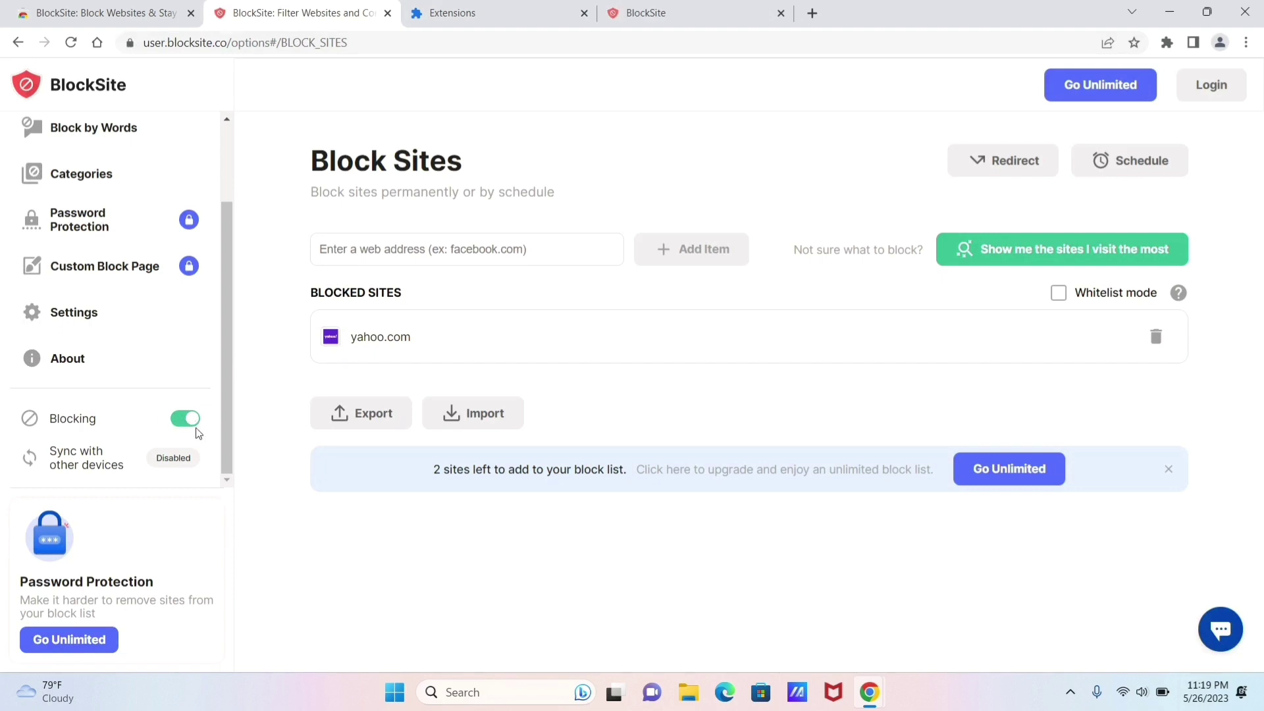
pyautogui.click(184, 421)
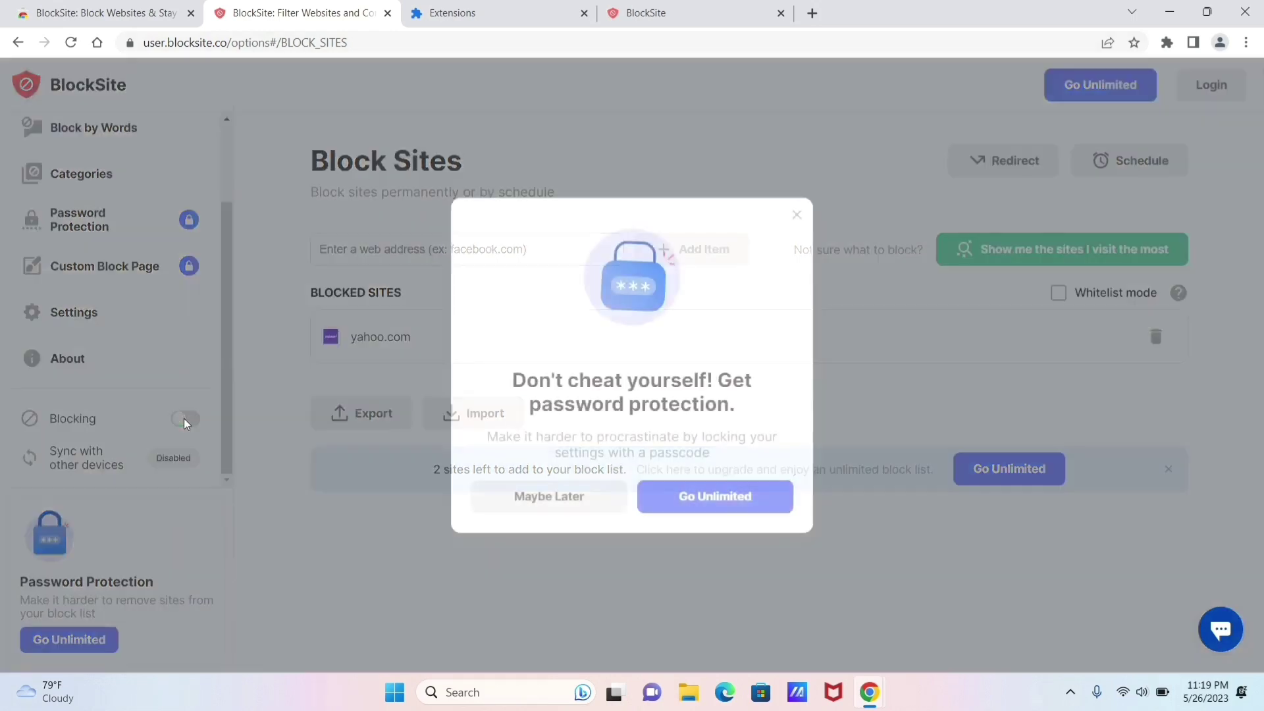
pyautogui.click(559, 499)
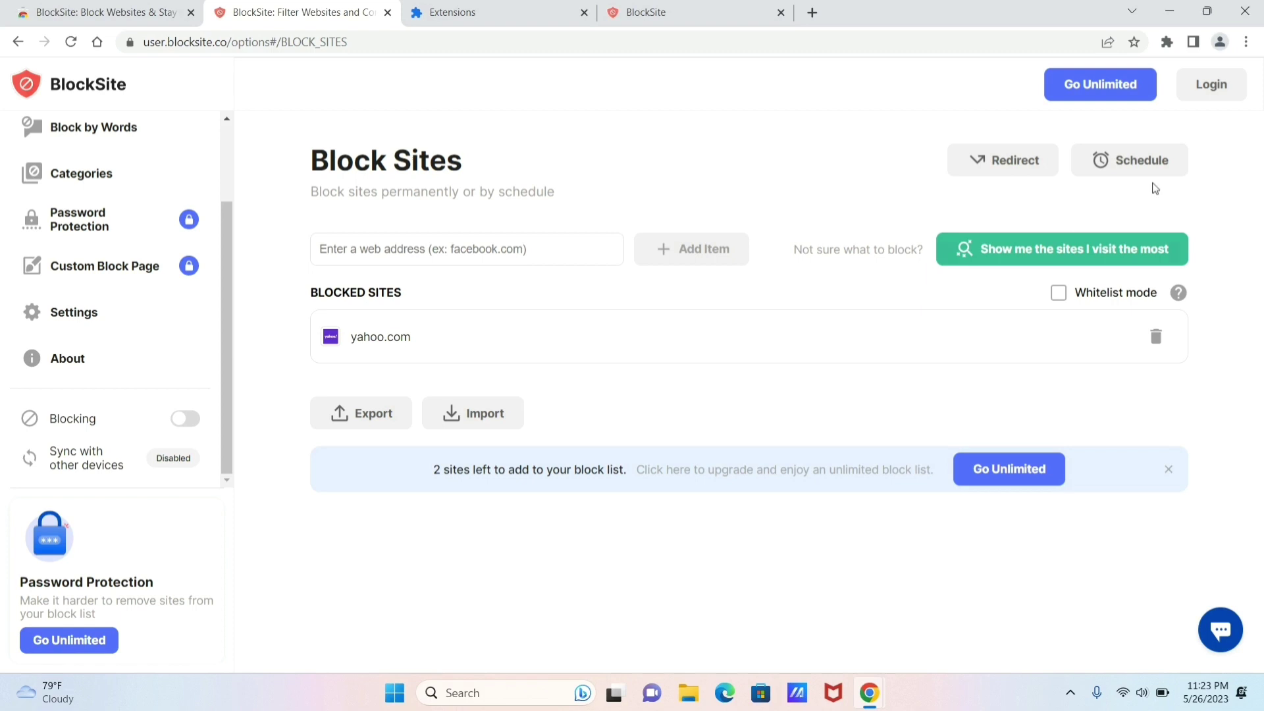
# Close the Chrome window to return to the Windows desktop
pyautogui.click(1254, 7)
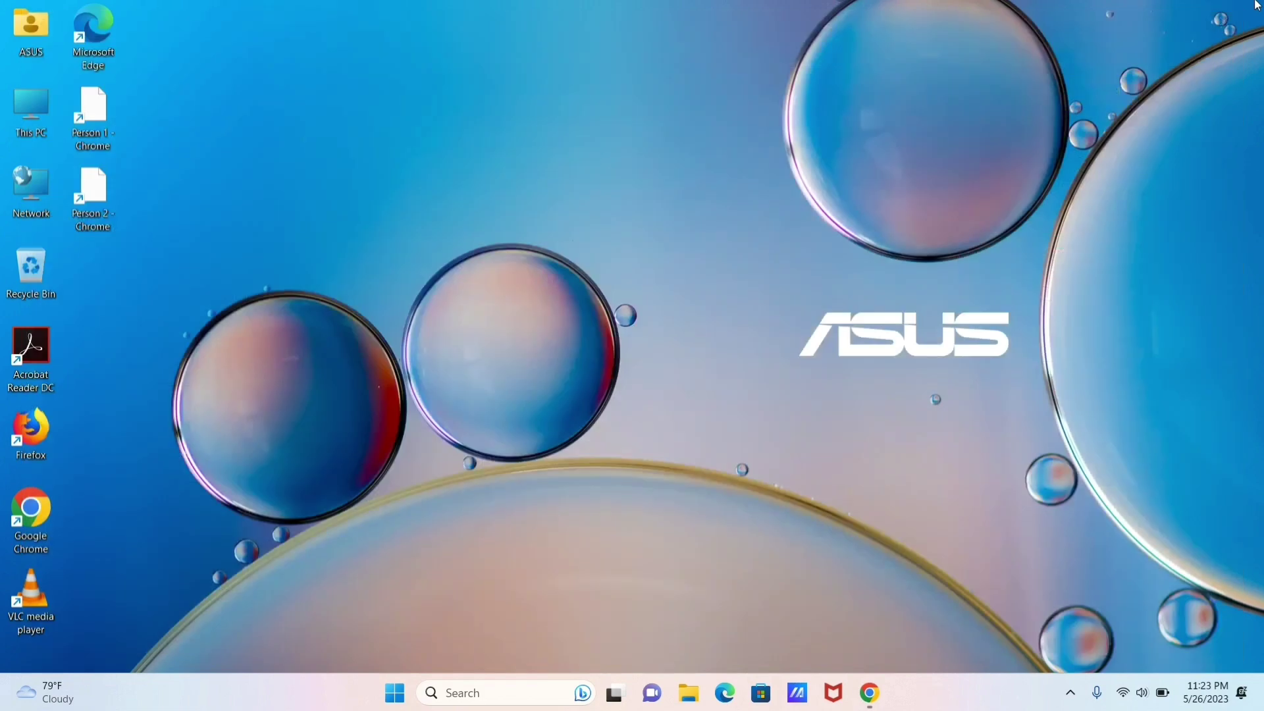